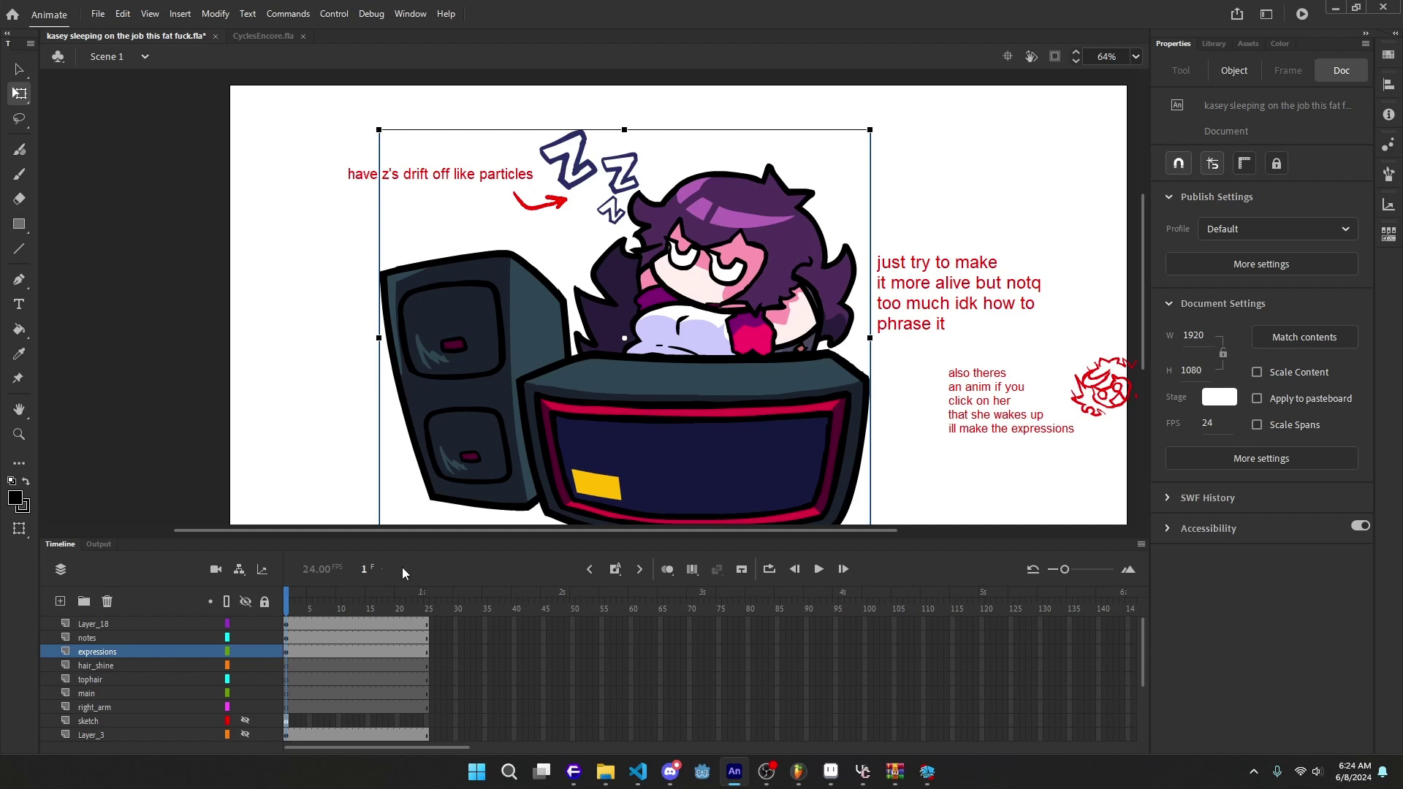
Step: Play the sleeping character's timeline animation and stop it back at frame 1
key(Return)
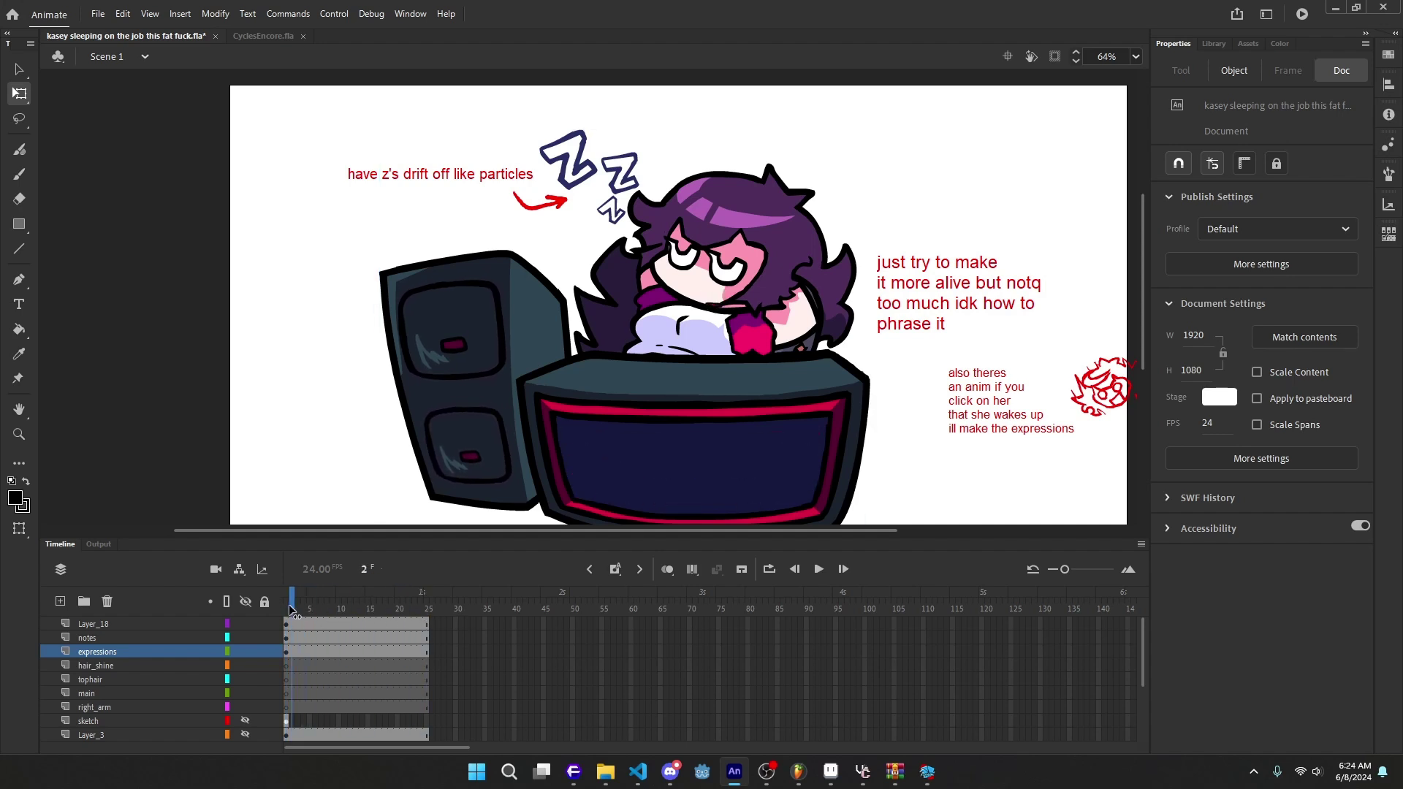
click(294, 611)
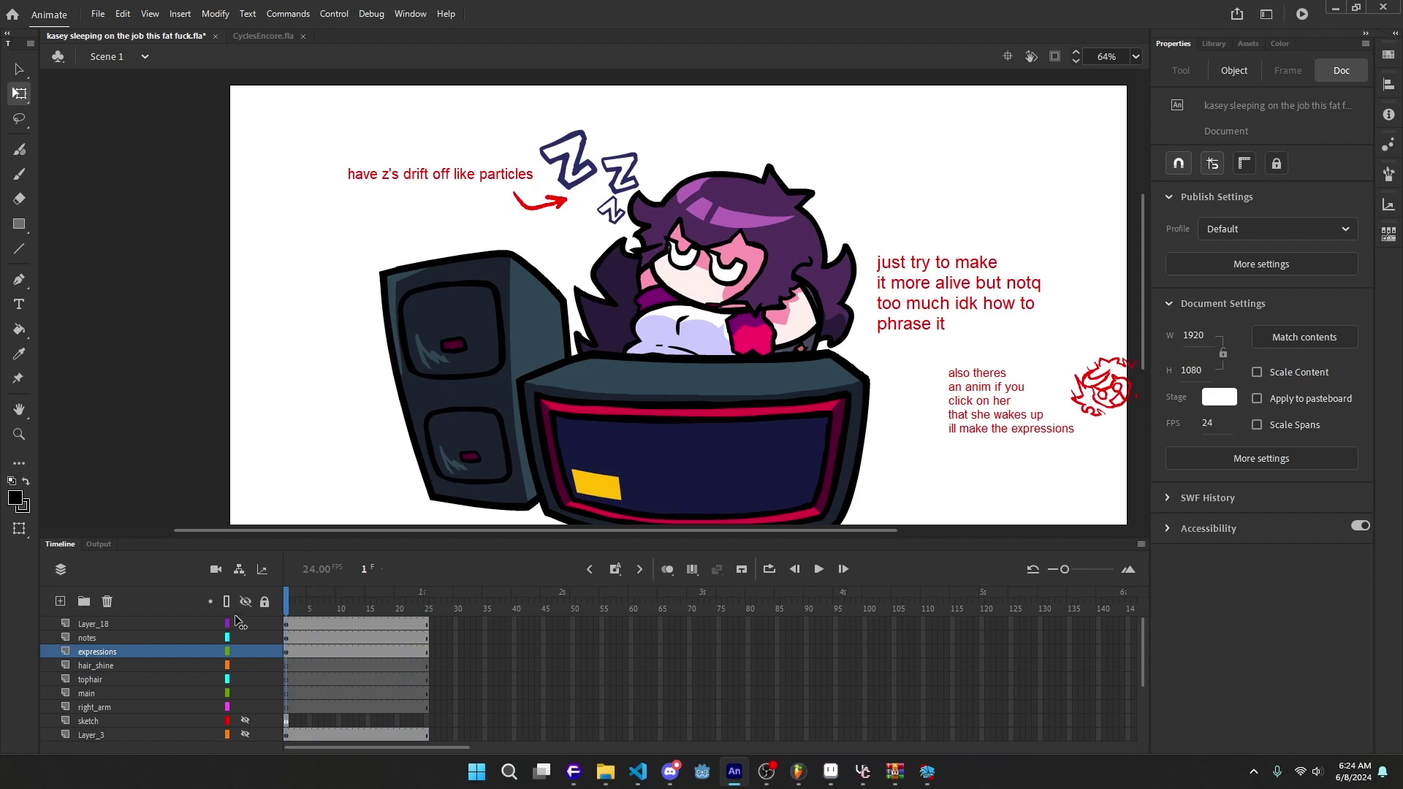
mouse_move(822, 389)
mouse_down()
mouse_move(654, 372)
mouse_move(810, 400)
mouse_up()
Step: Select the idle graphic on stage and bring up its context menu for Generate Texture Atlas
click(811, 401)
right_click(772, 400)
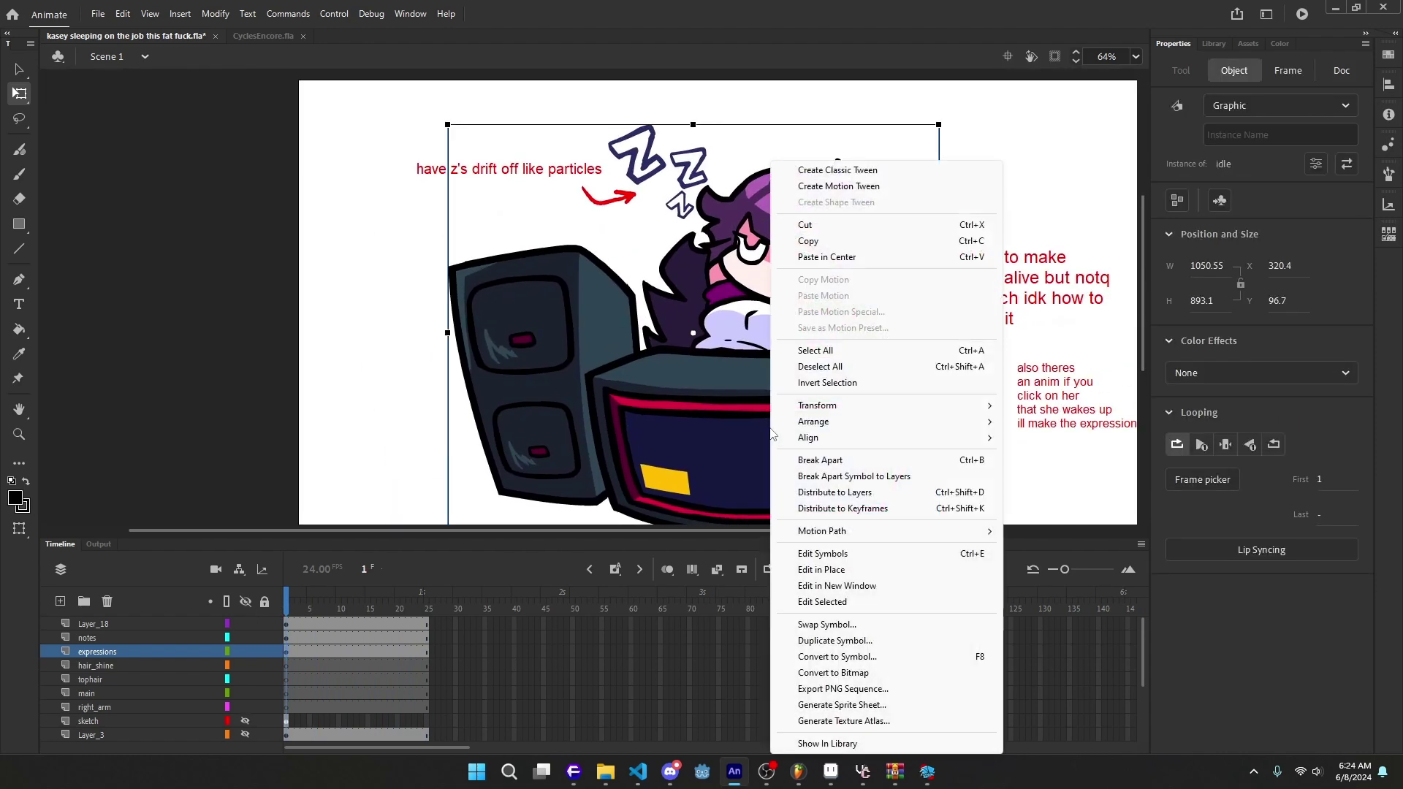
click(1172, 163)
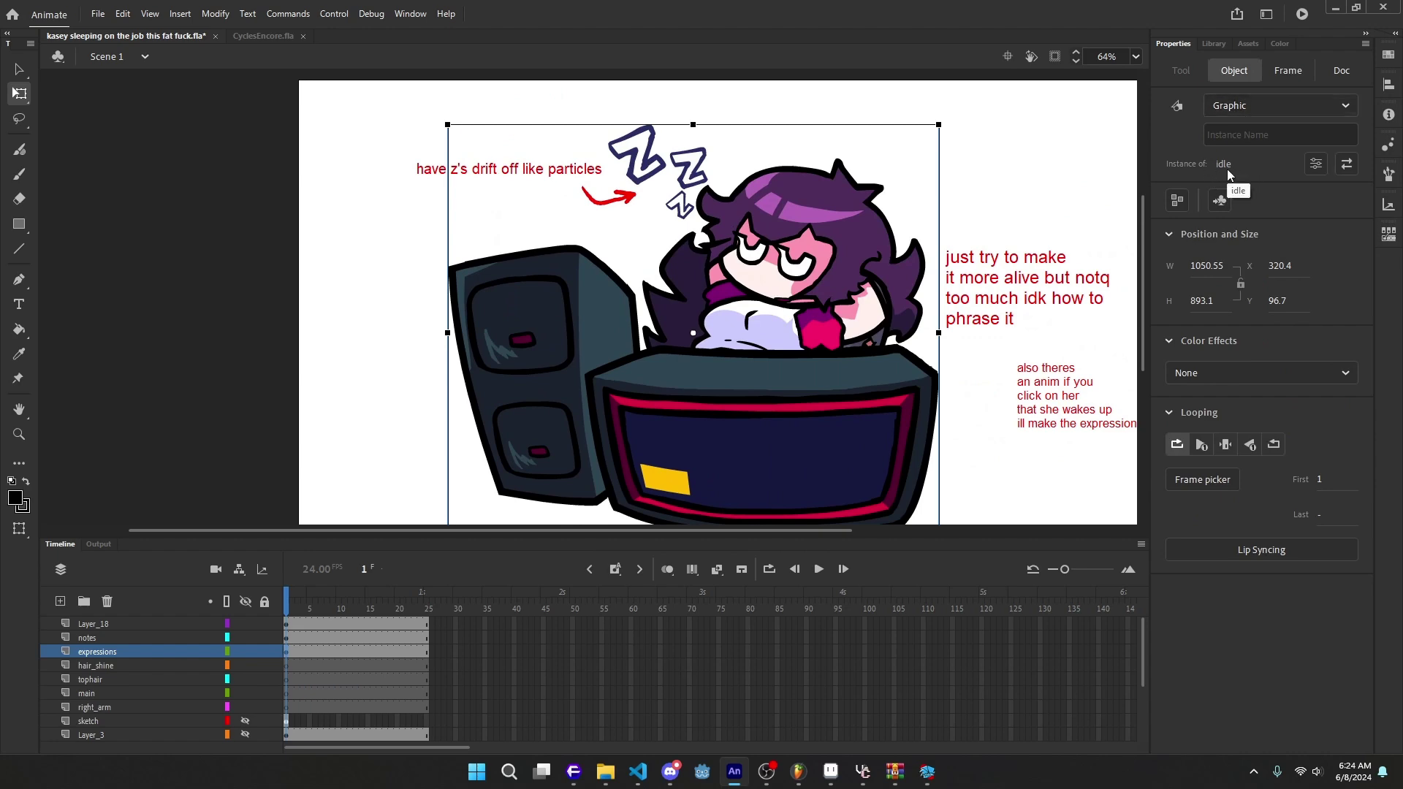
right_click(731, 361)
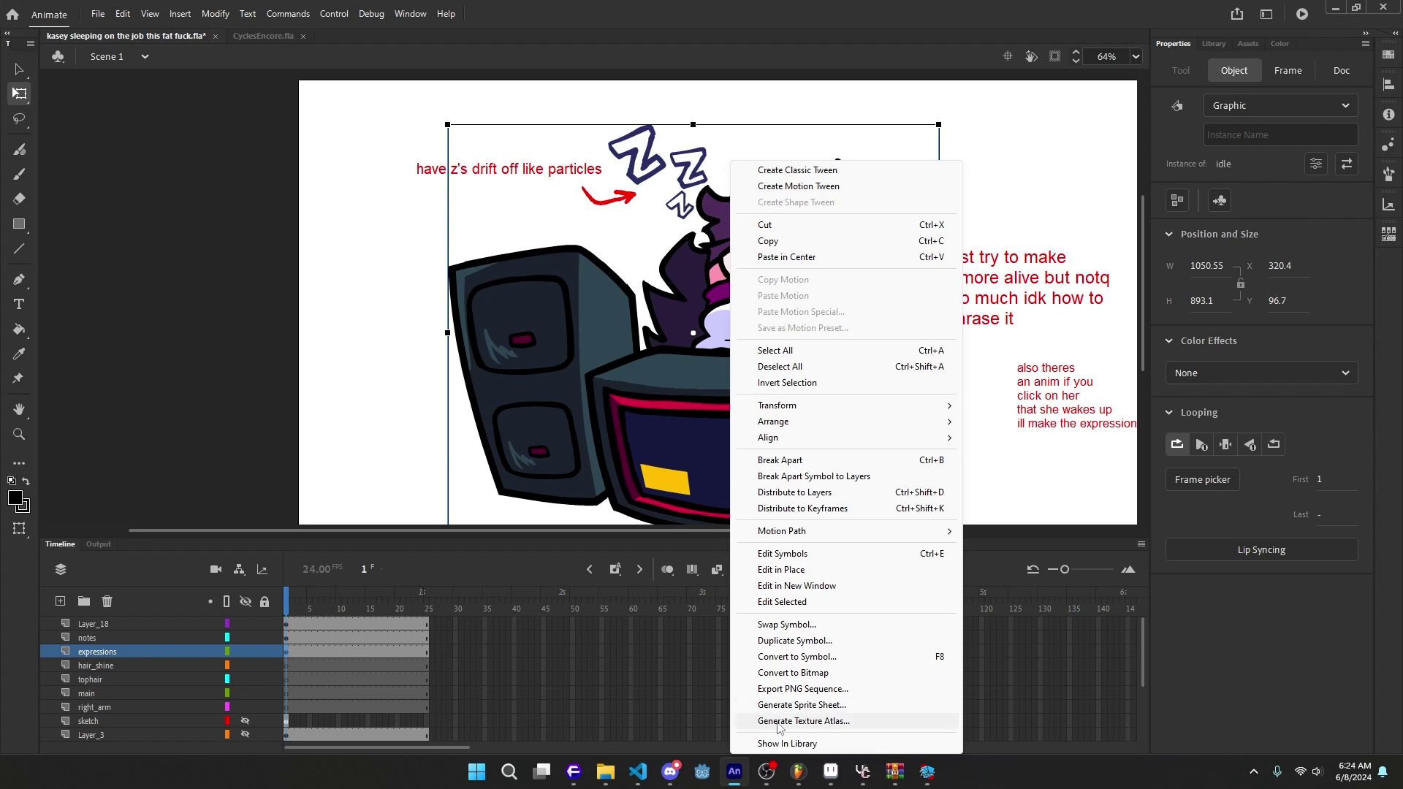
Step: Launch Generate Texture Atlas and zoom the preview out to the full 4096×2176 atlas
click(780, 729)
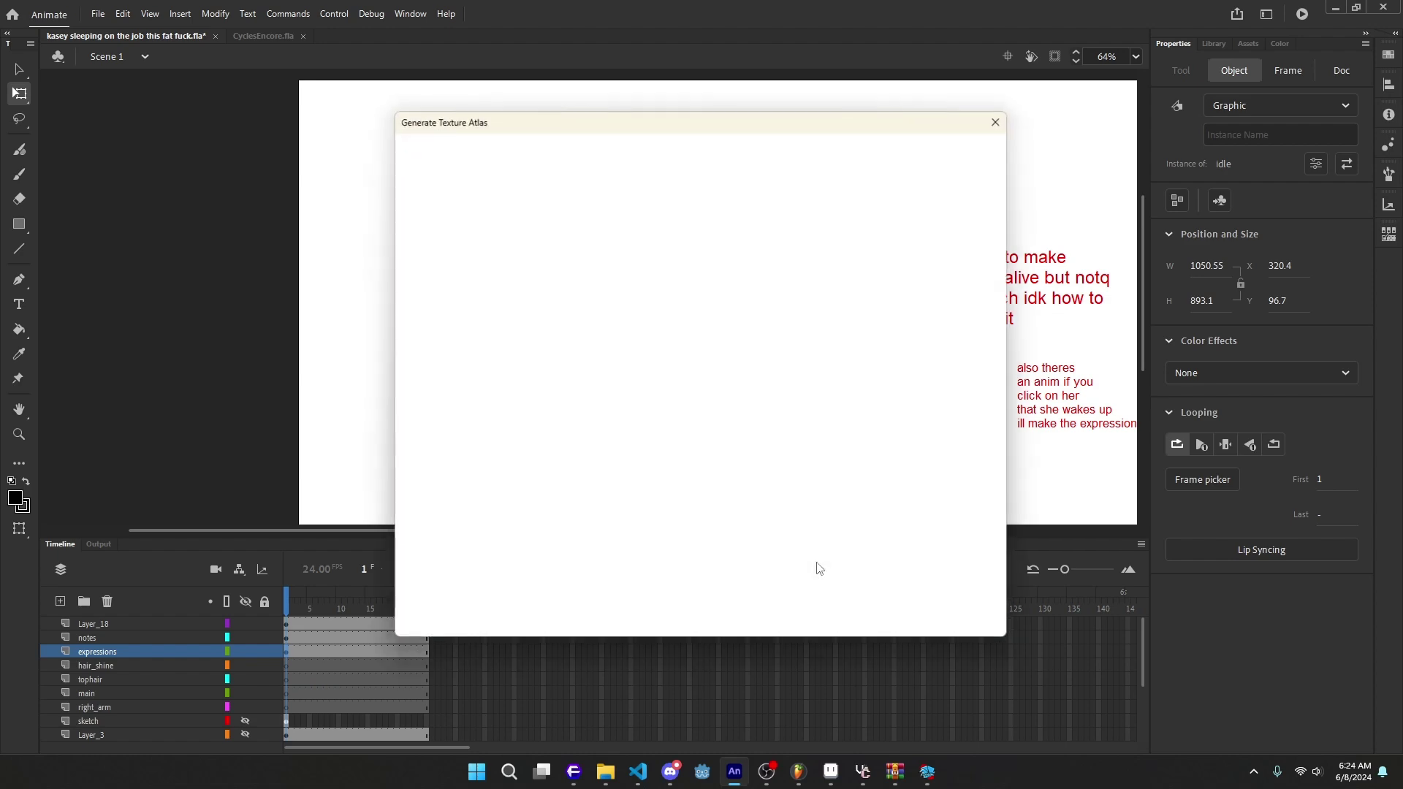
mouse_move(410, 345)
mouse_down()
mouse_move(344, 348)
mouse_move(896, 242)
mouse_up()
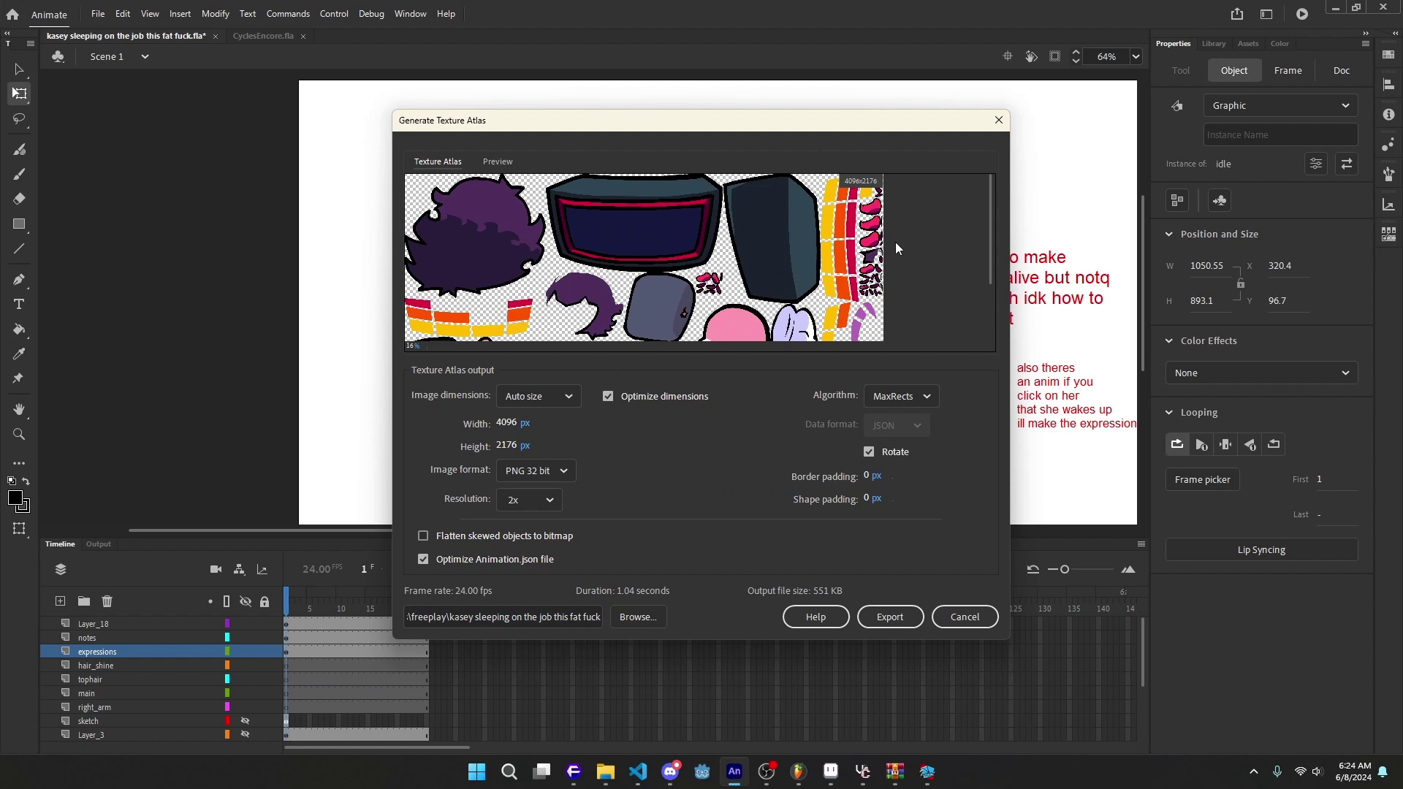
scroll(894, 241, down, 2)
scroll(894, 240, down, 2)
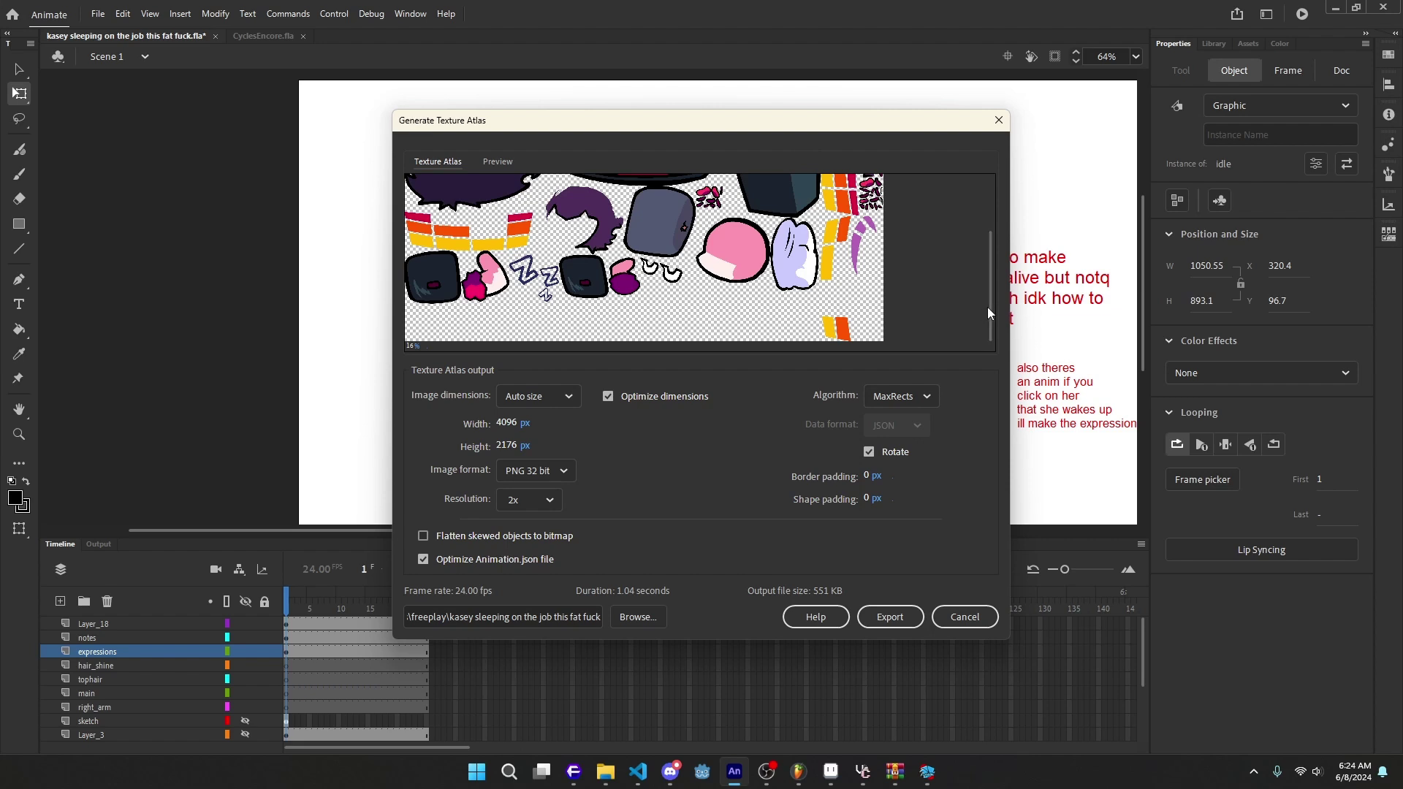
drag(987, 307, 986, 249)
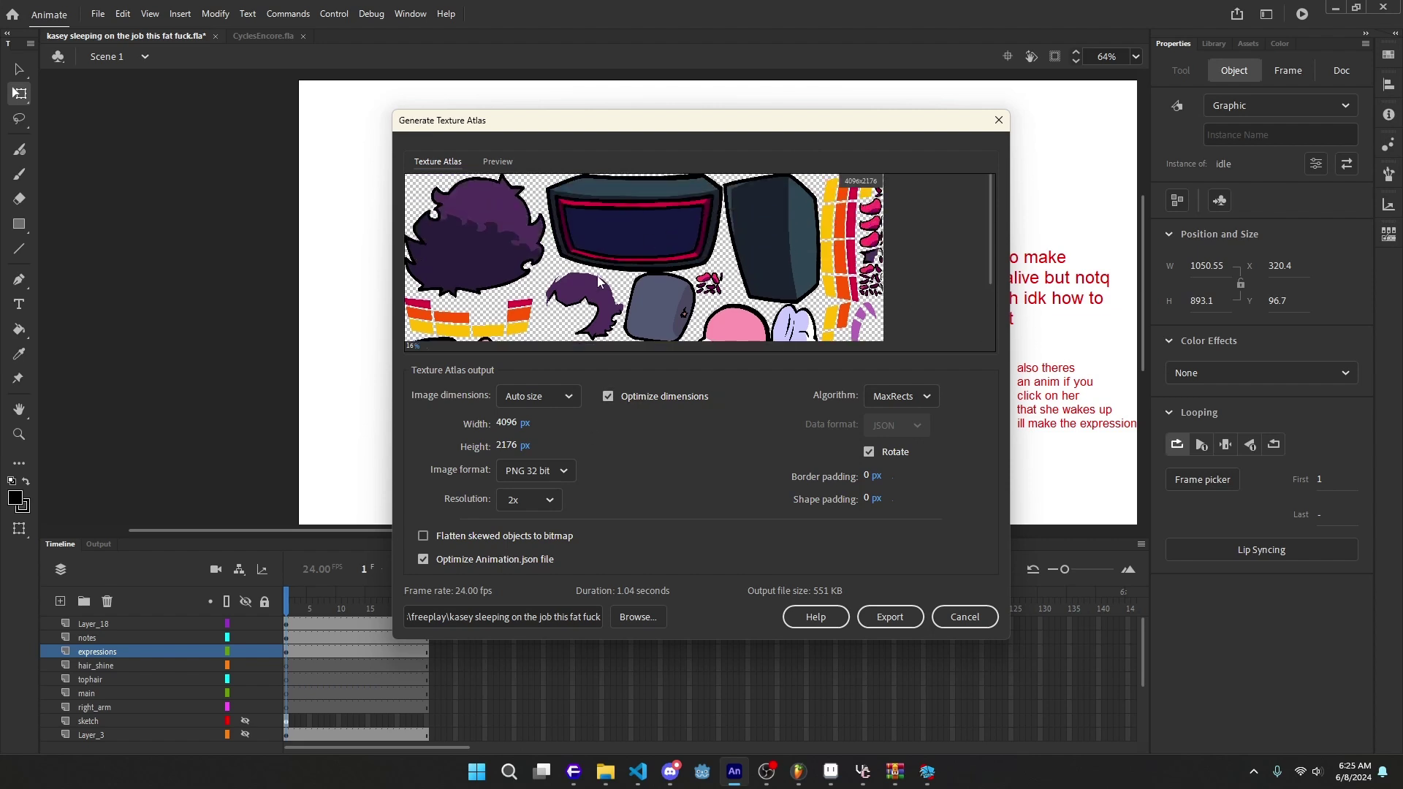
scroll(599, 280, down, 1)
scroll(539, 327, down, 1)
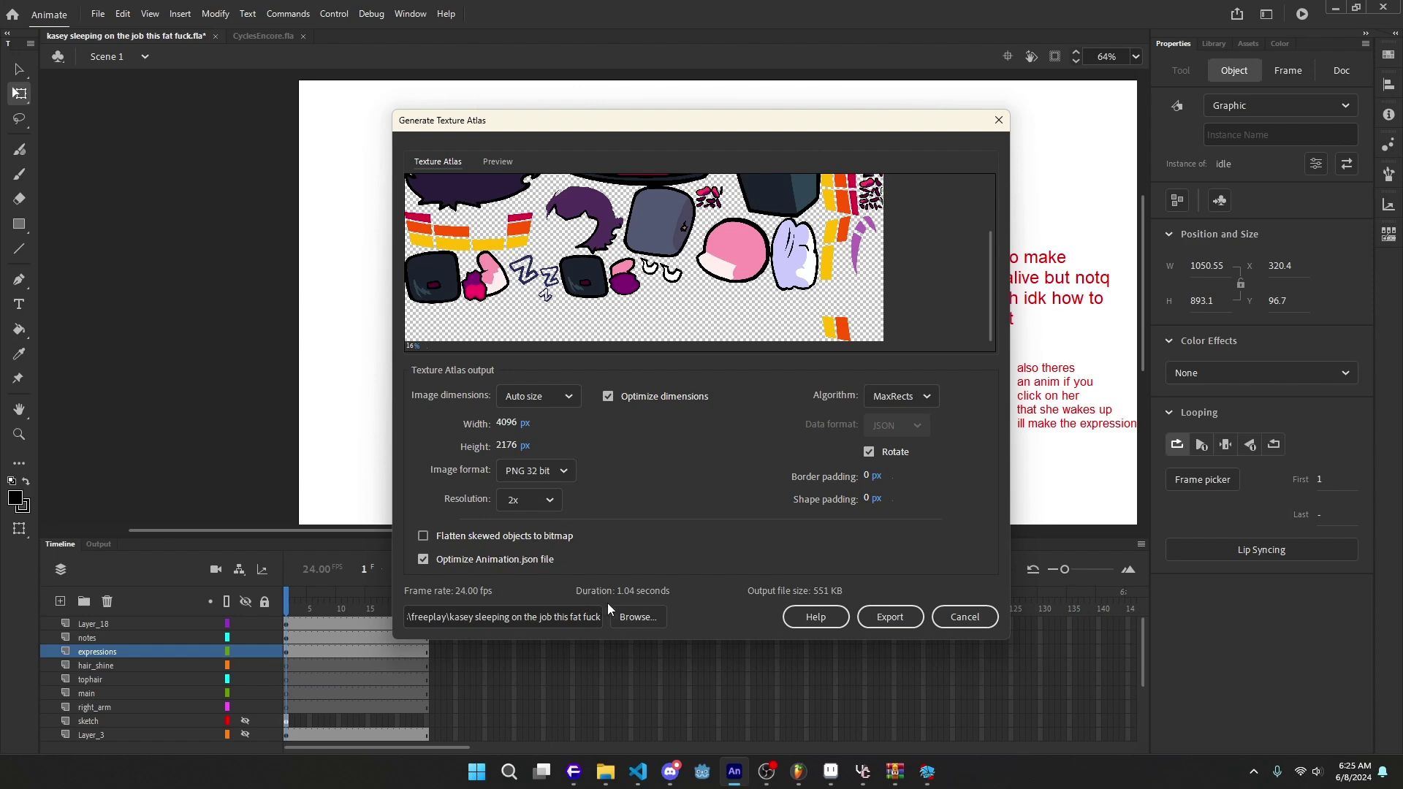
Step: Set the atlas destination to Downloads with the name 'kasey speaker sleep'
click(650, 621)
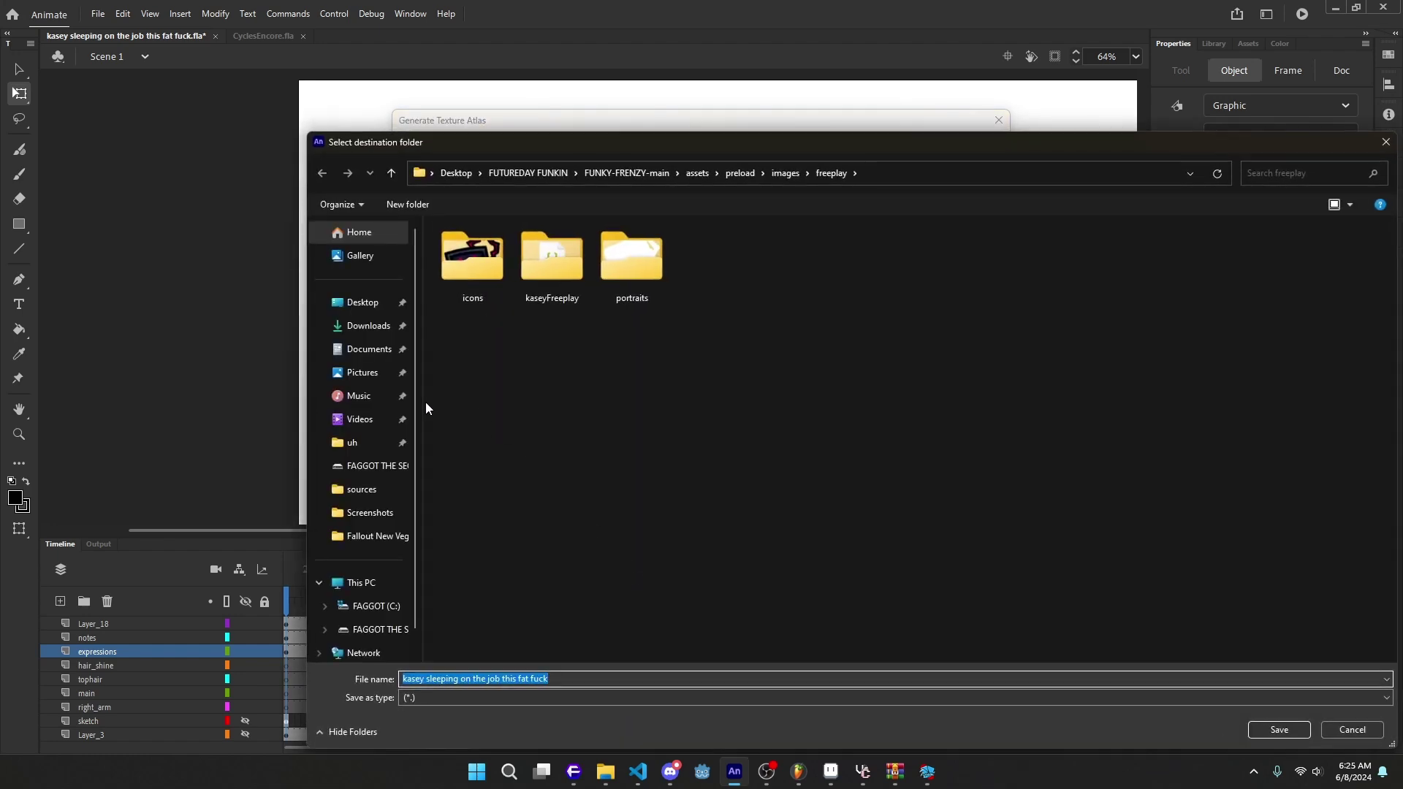
click(355, 330)
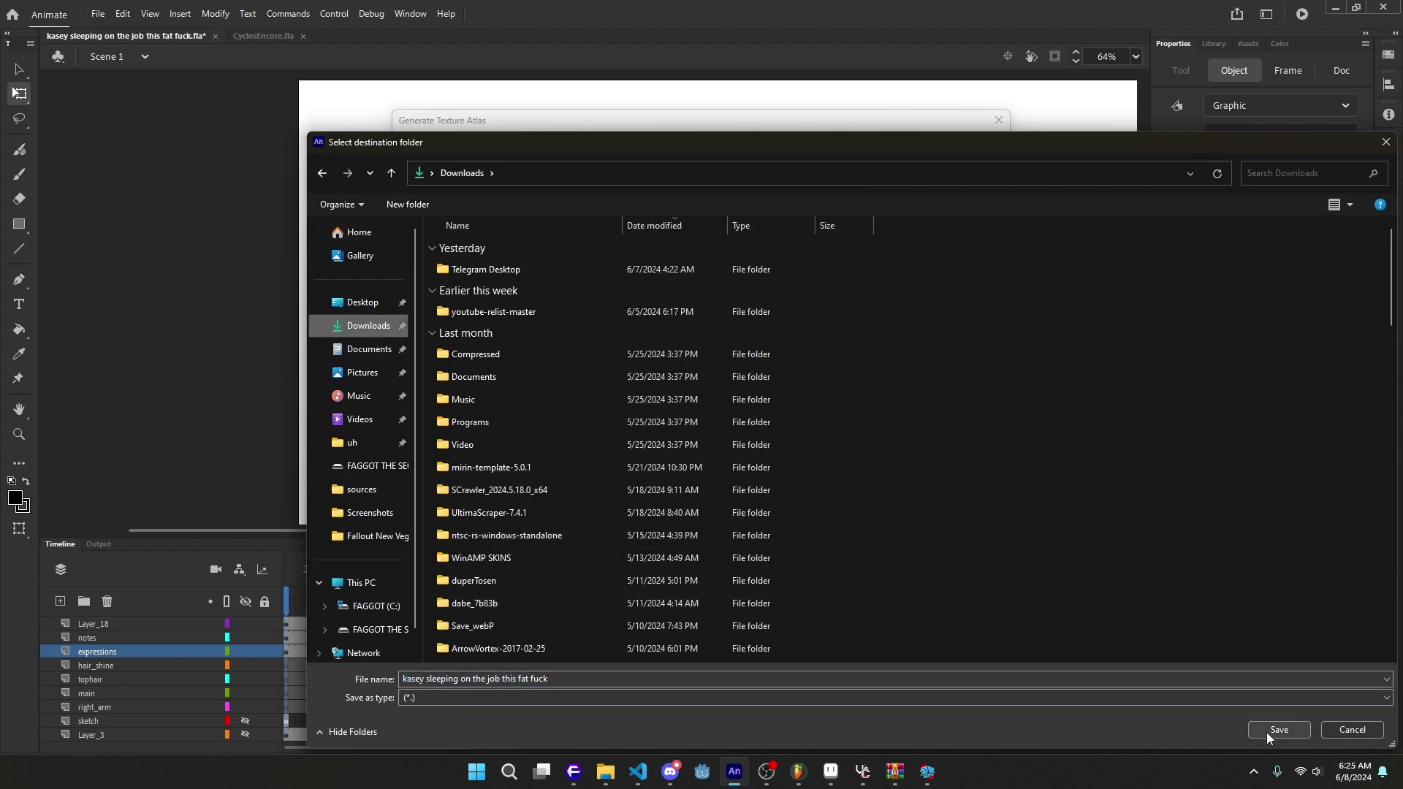
click(598, 677)
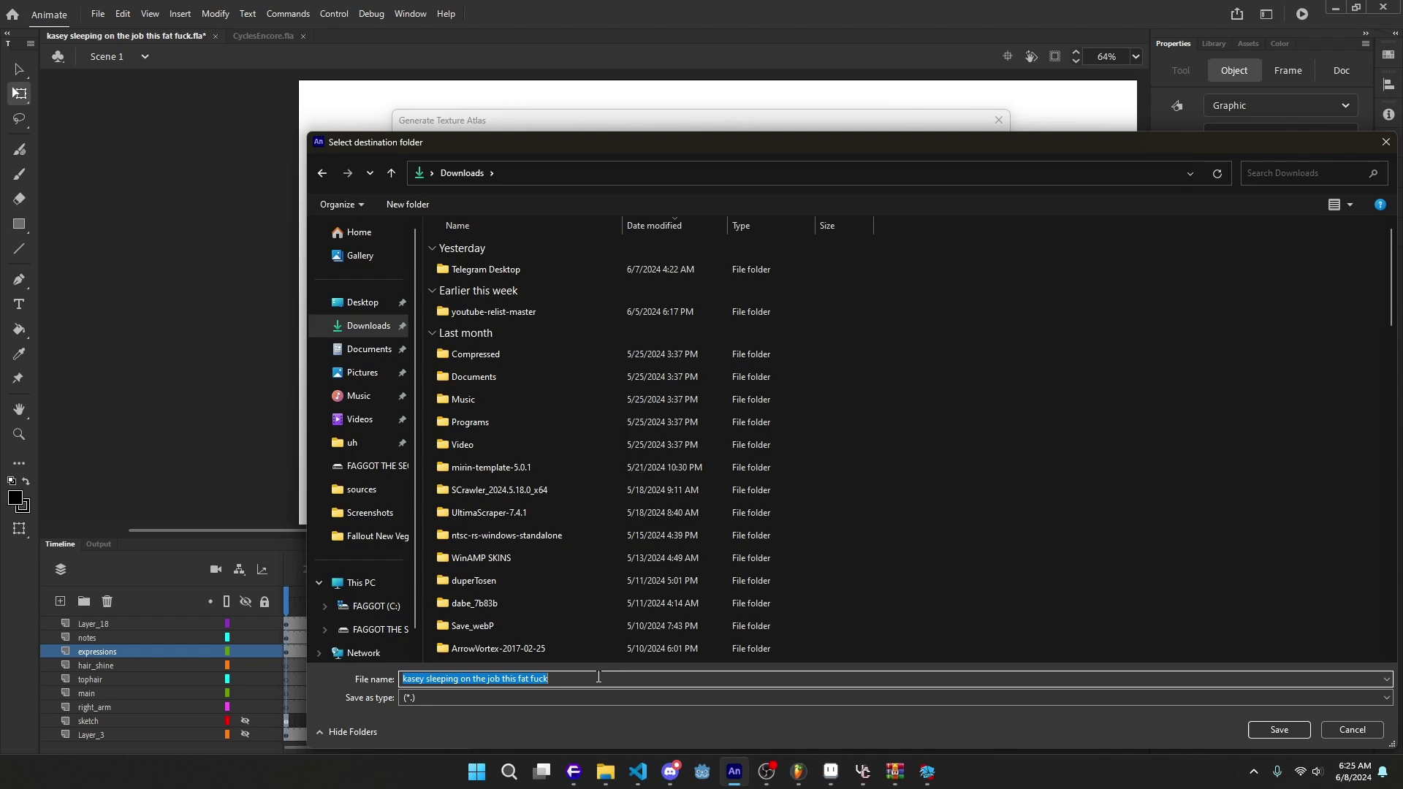
text(kasey )
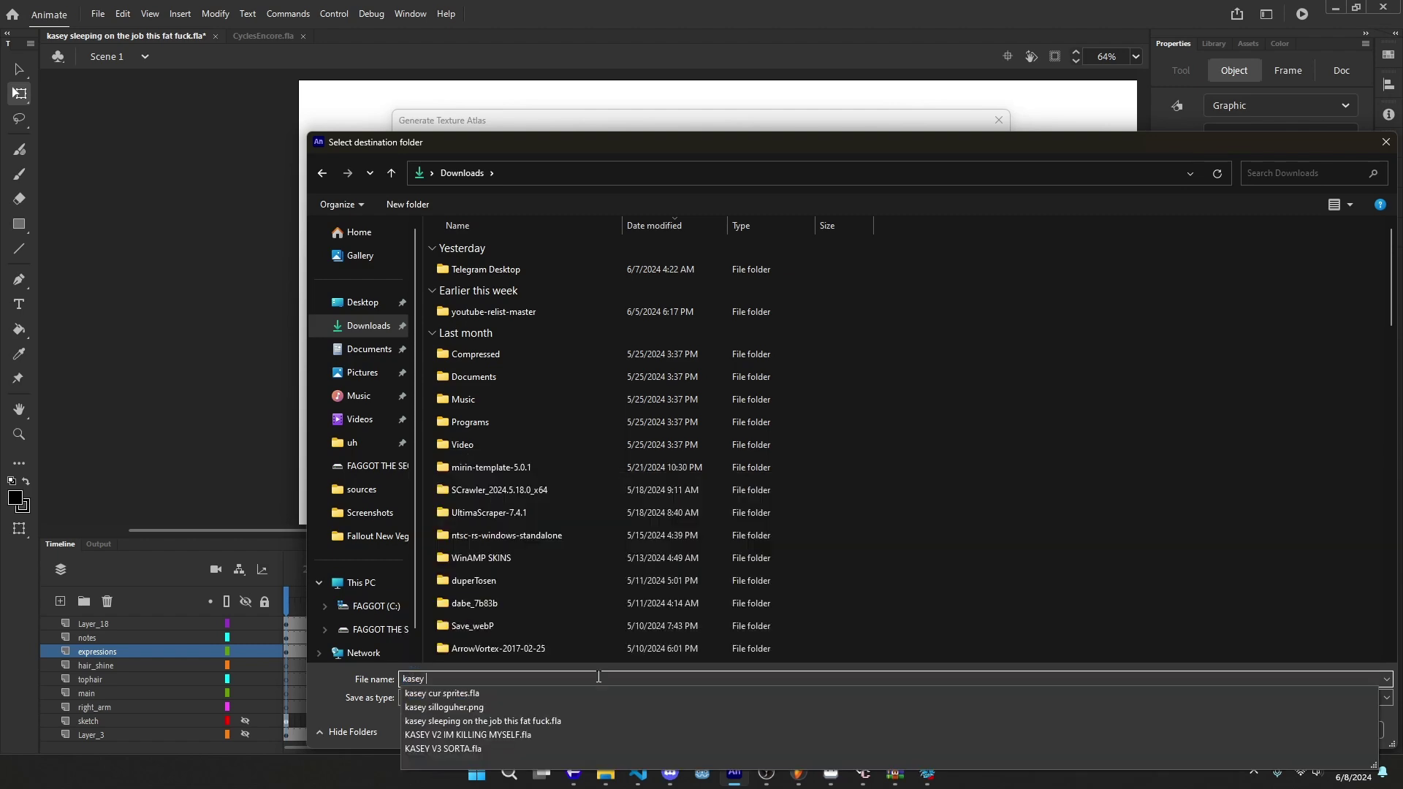
text(speaker sleep)
key(Return)
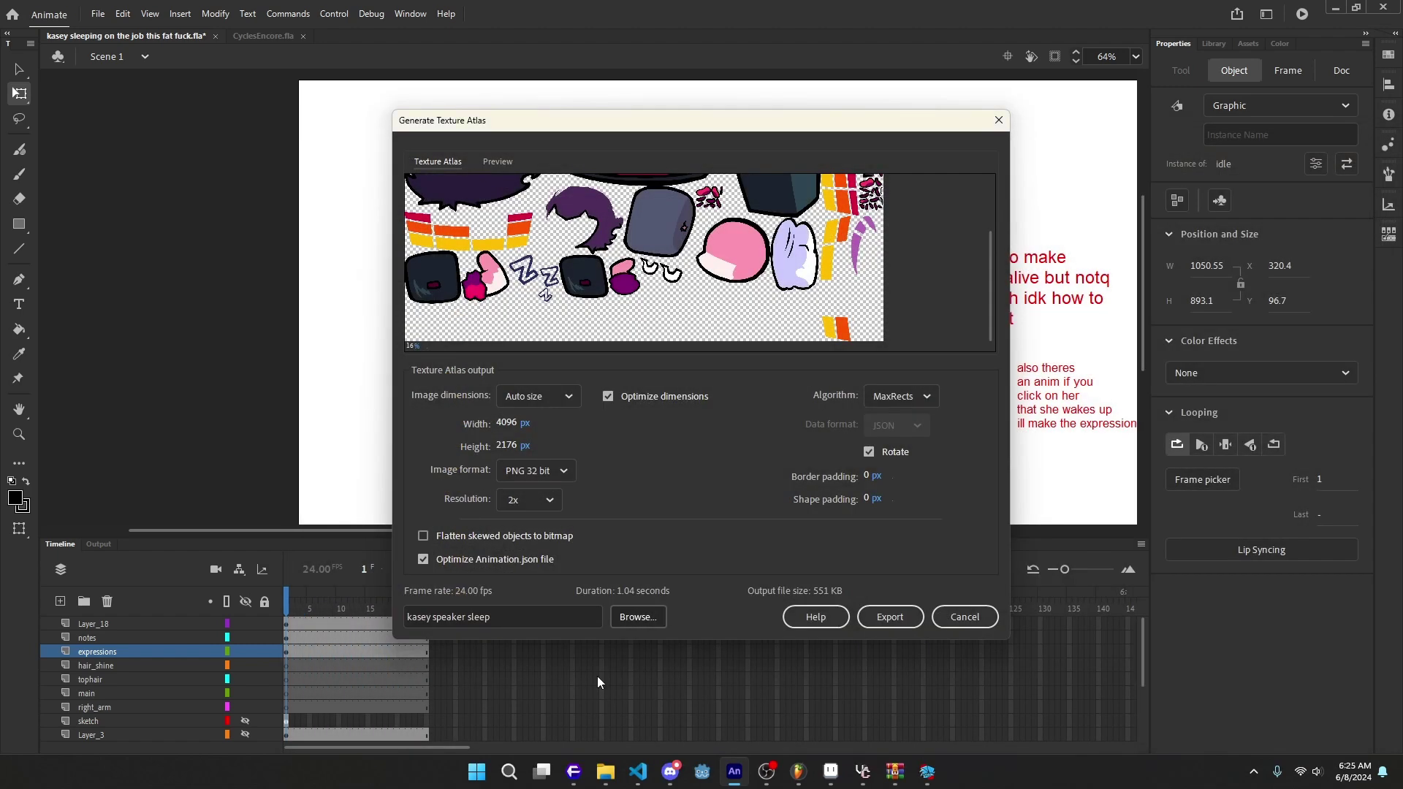
Step: Export the atlas, then browse Animation.json, spritemap1.png and spritemap1.json in the kasey speaker sleep folder
click(888, 619)
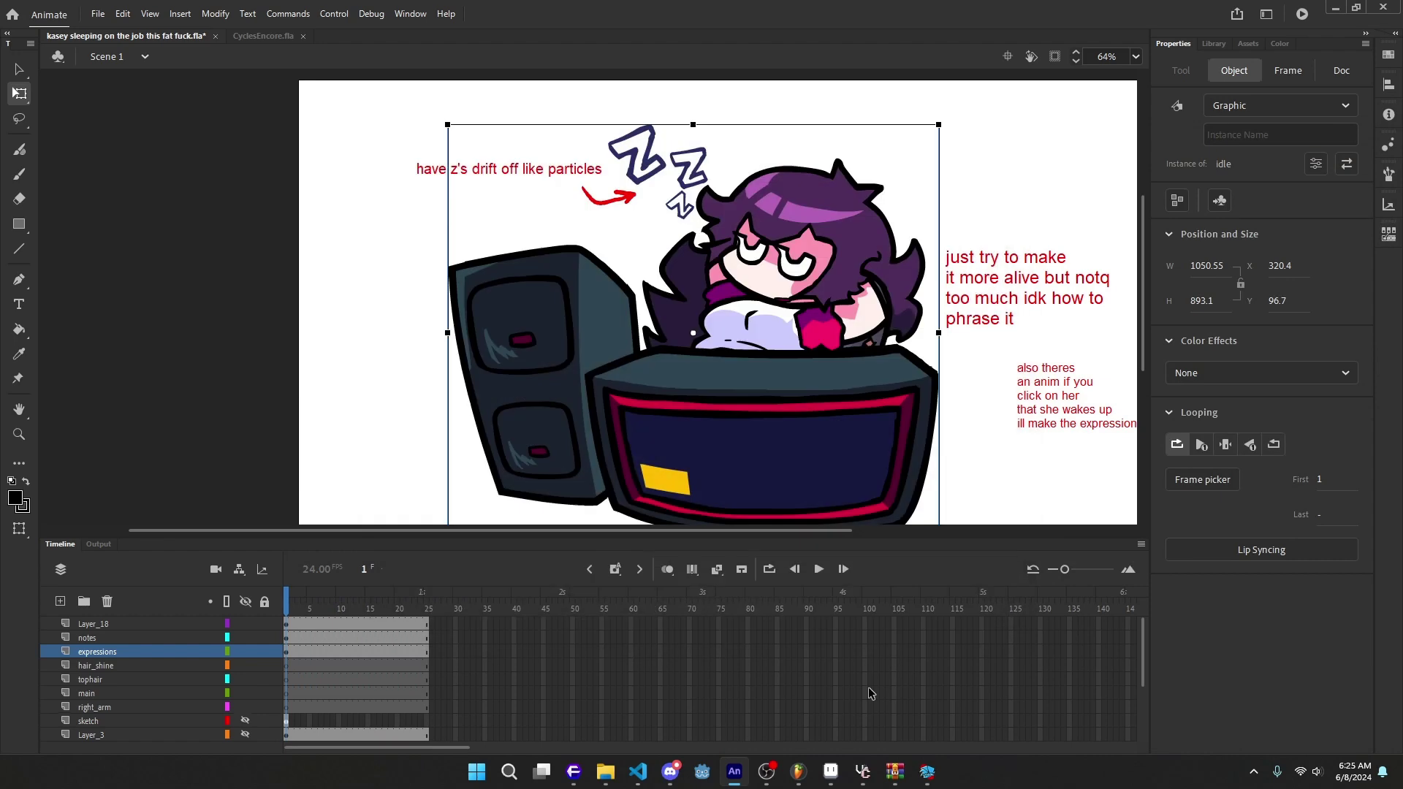
mouse_move(605, 772)
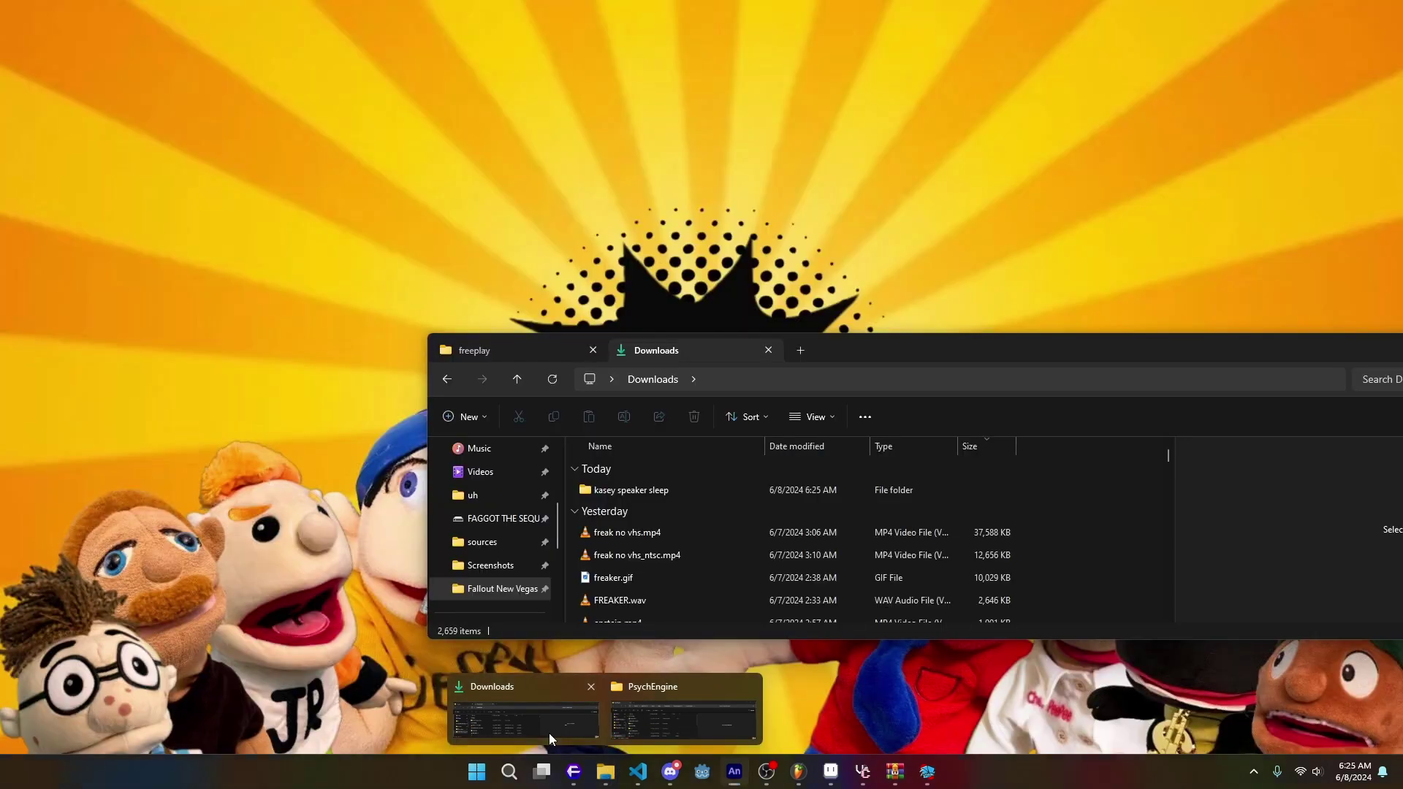
click(550, 734)
double_click(651, 497)
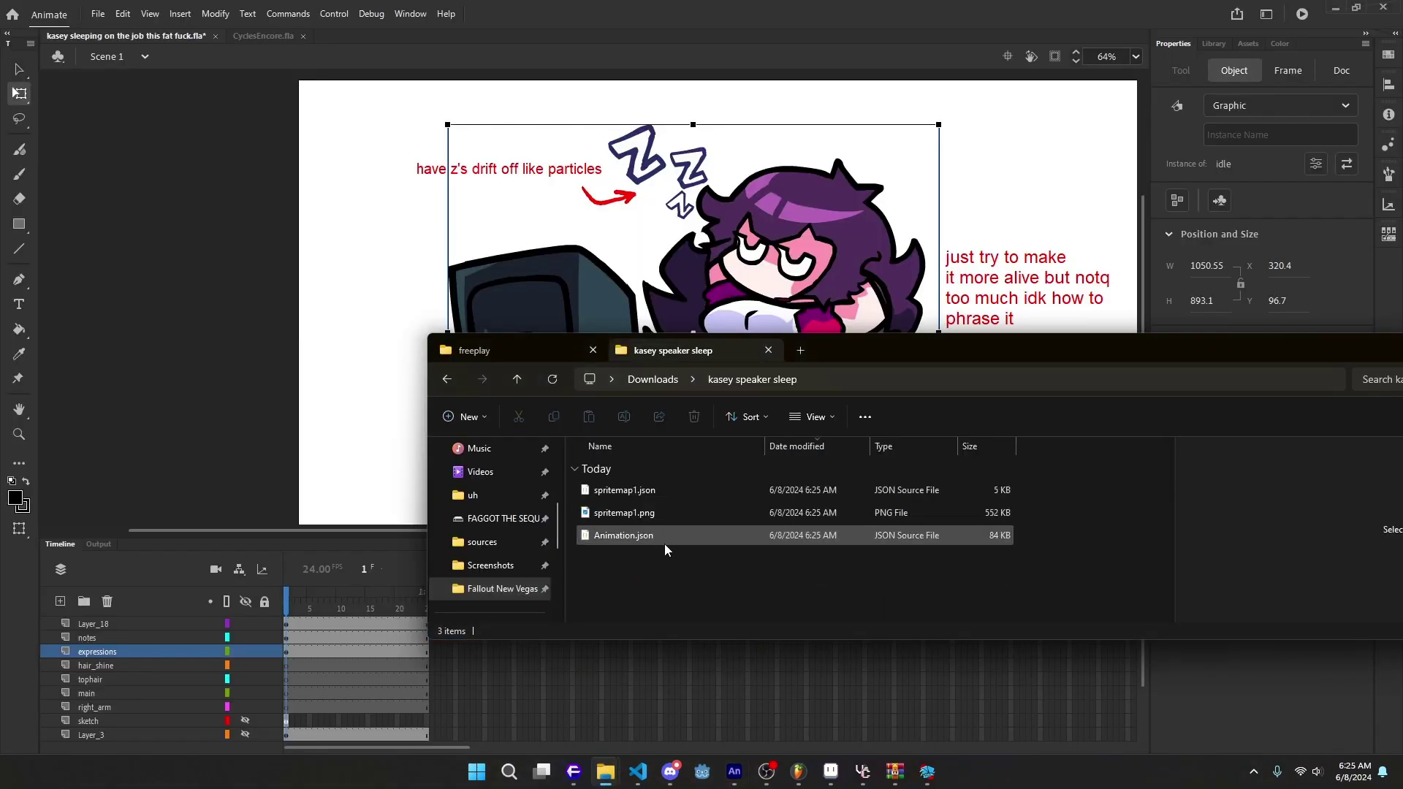
click(725, 533)
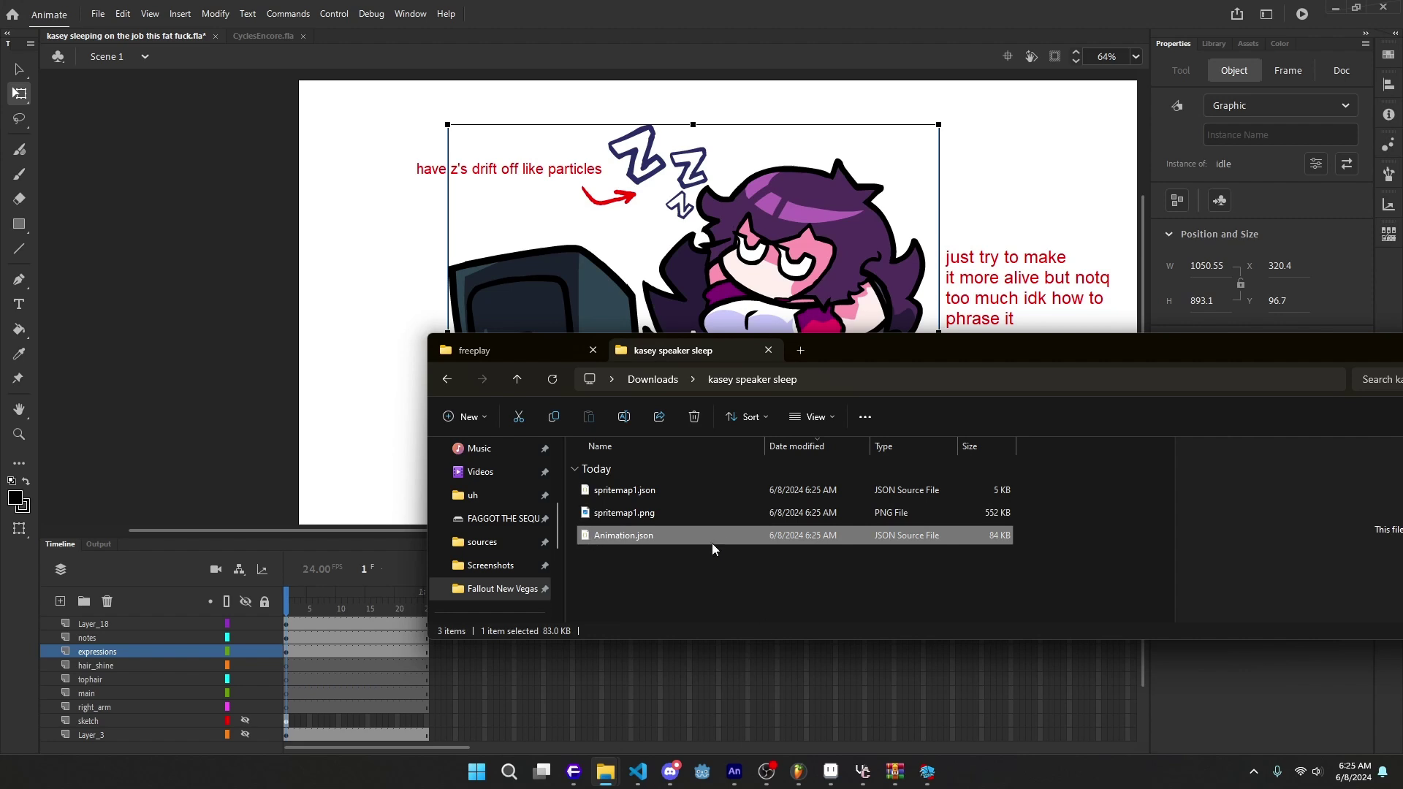
click(675, 511)
drag(984, 351, 608, 192)
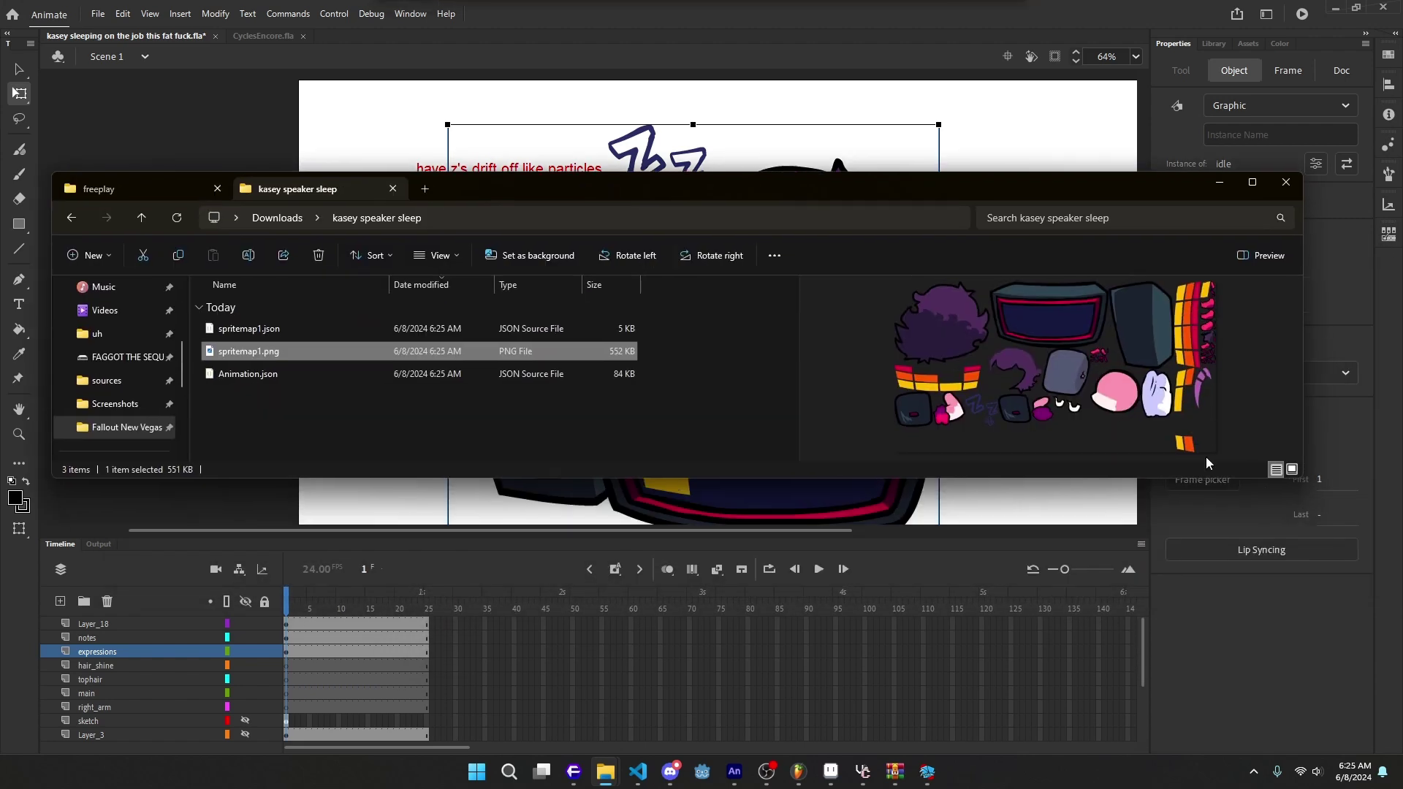
click(307, 335)
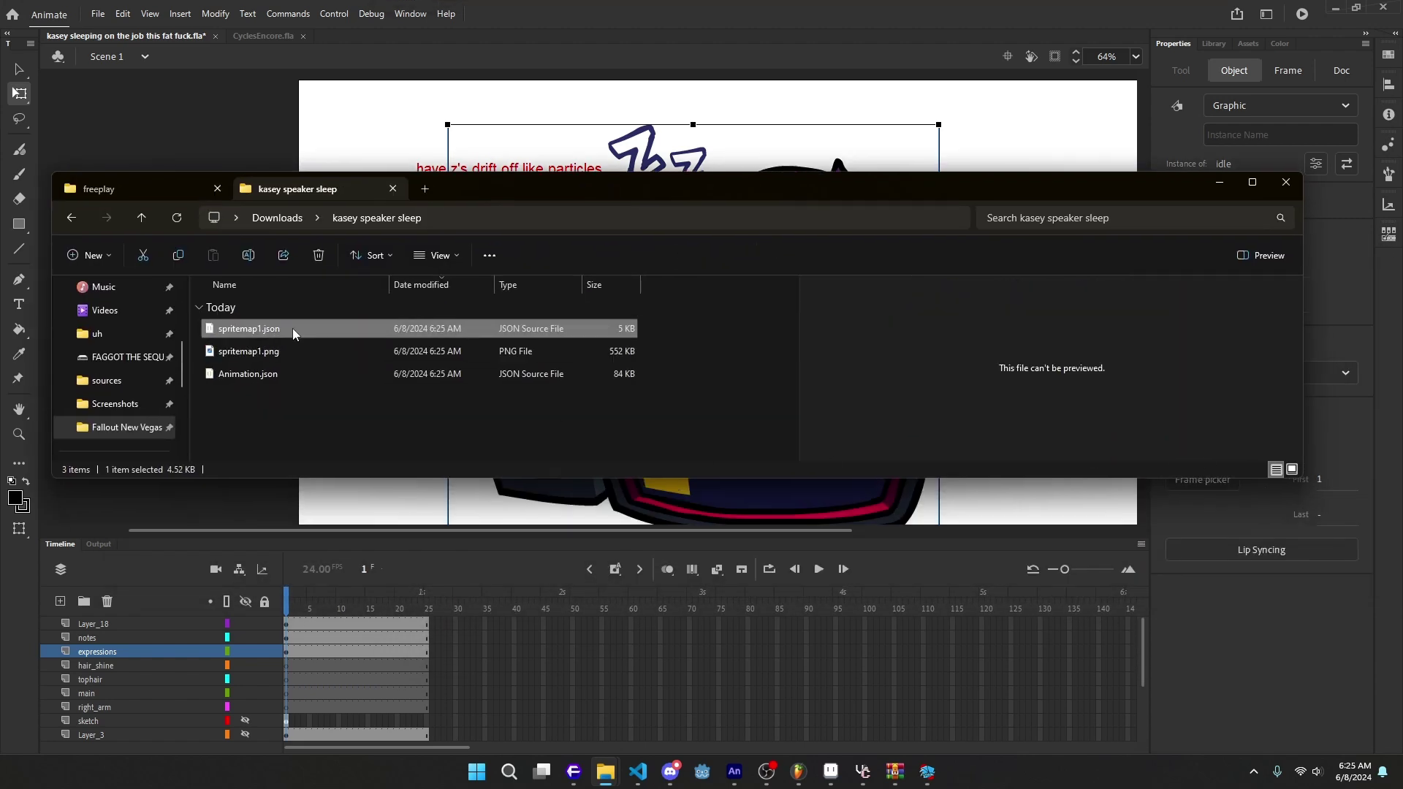
Step: Open spritemap1.json in VS Code and review its app, version and image metadata
double_click(292, 329)
scroll(618, 285, down, 5)
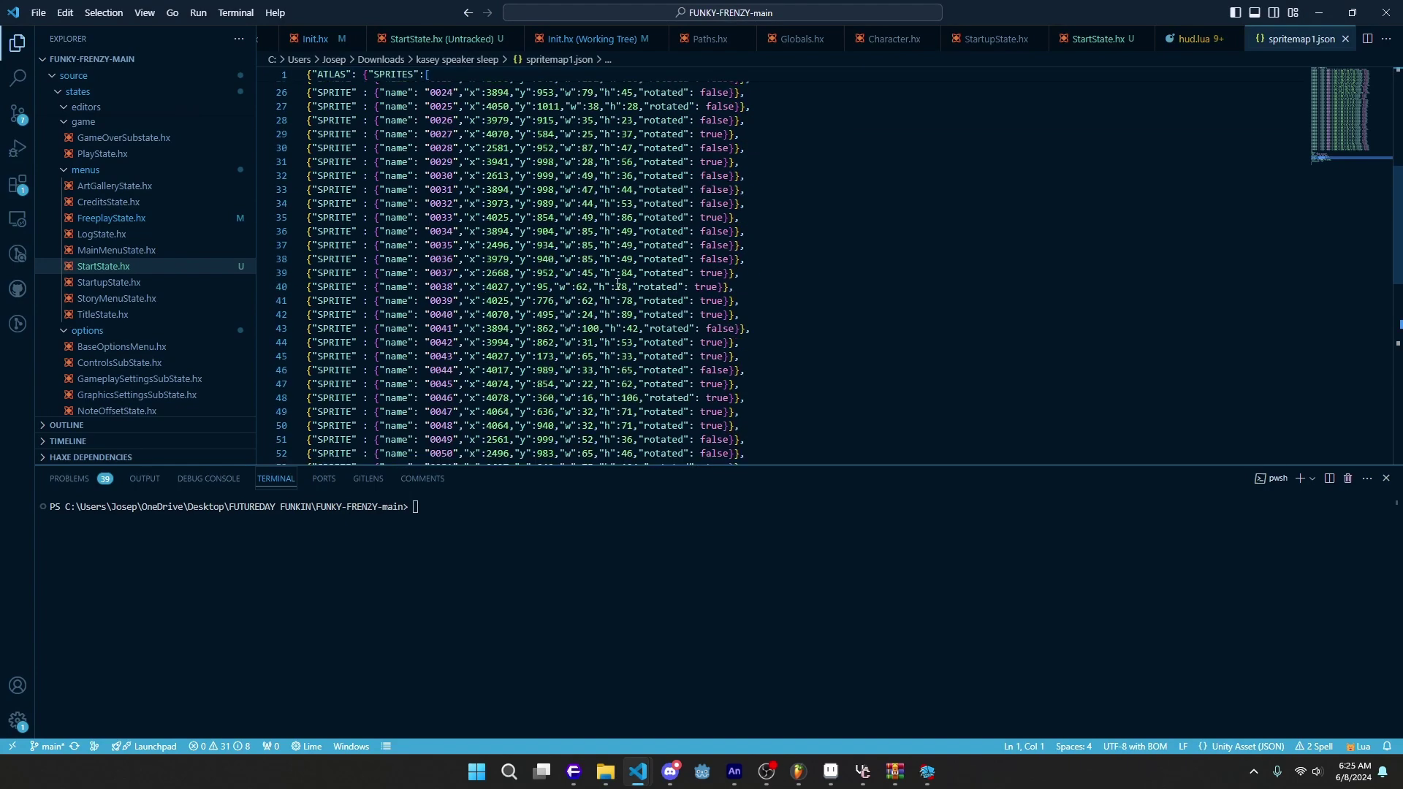
scroll(617, 286, down, 5)
scroll(637, 257, up, 2)
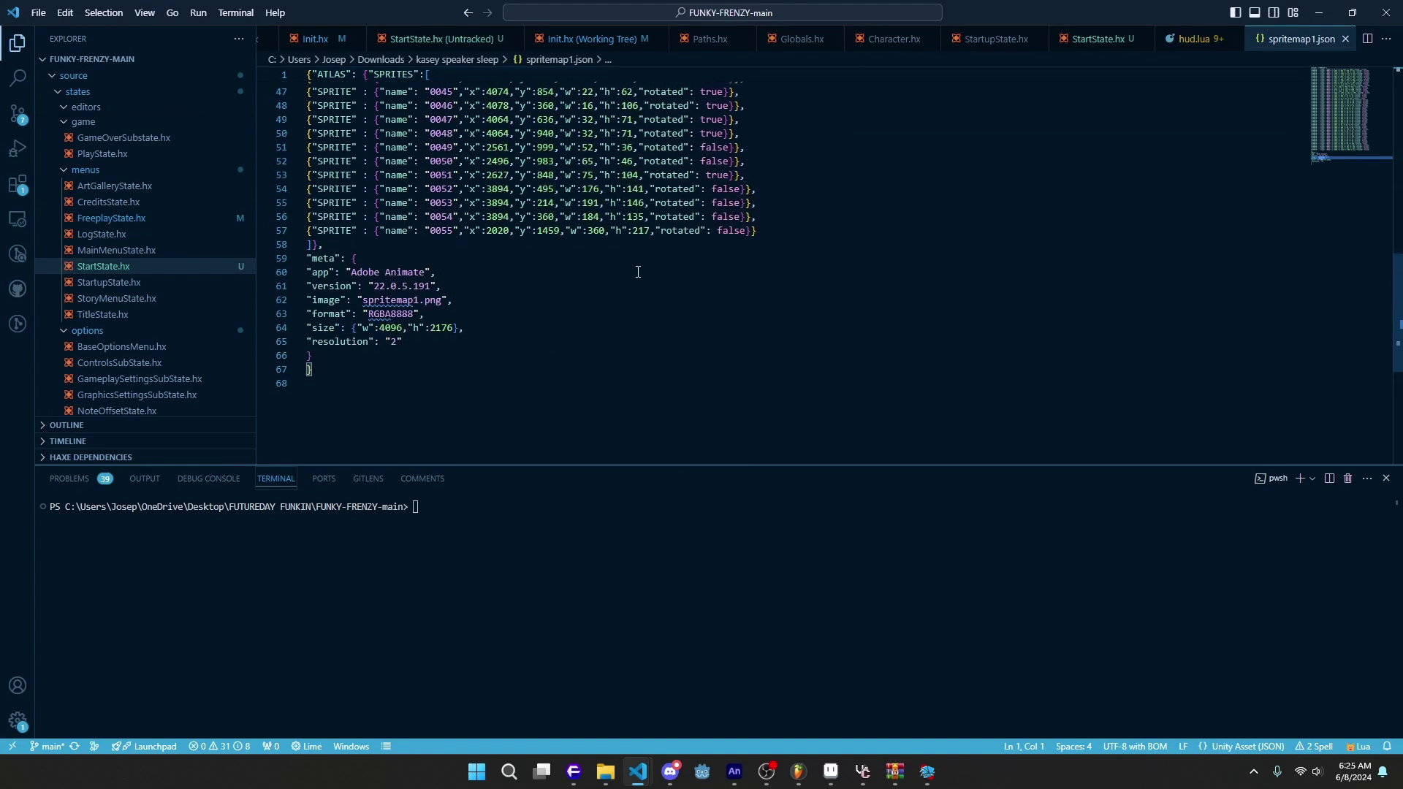
drag(351, 273, 611, 284)
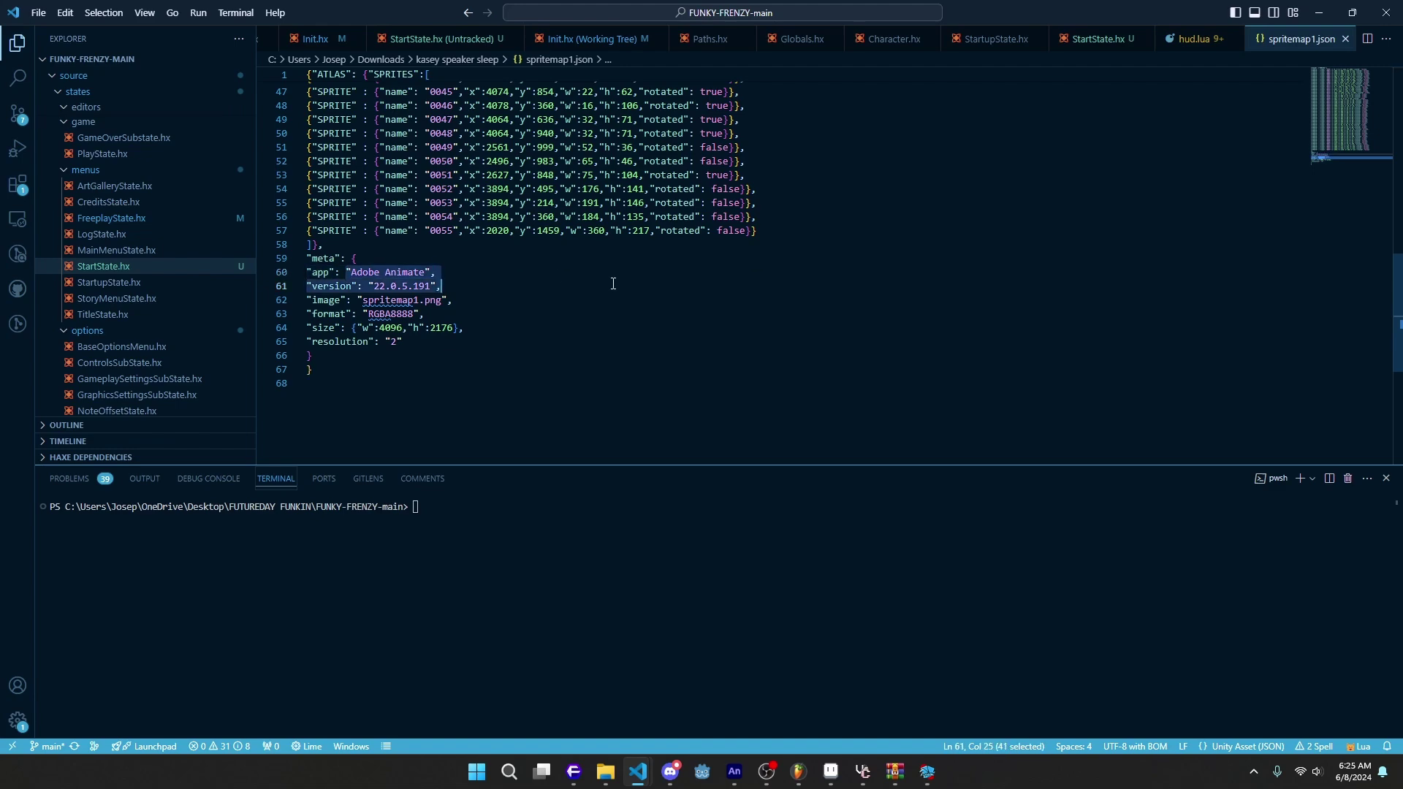
click(548, 301)
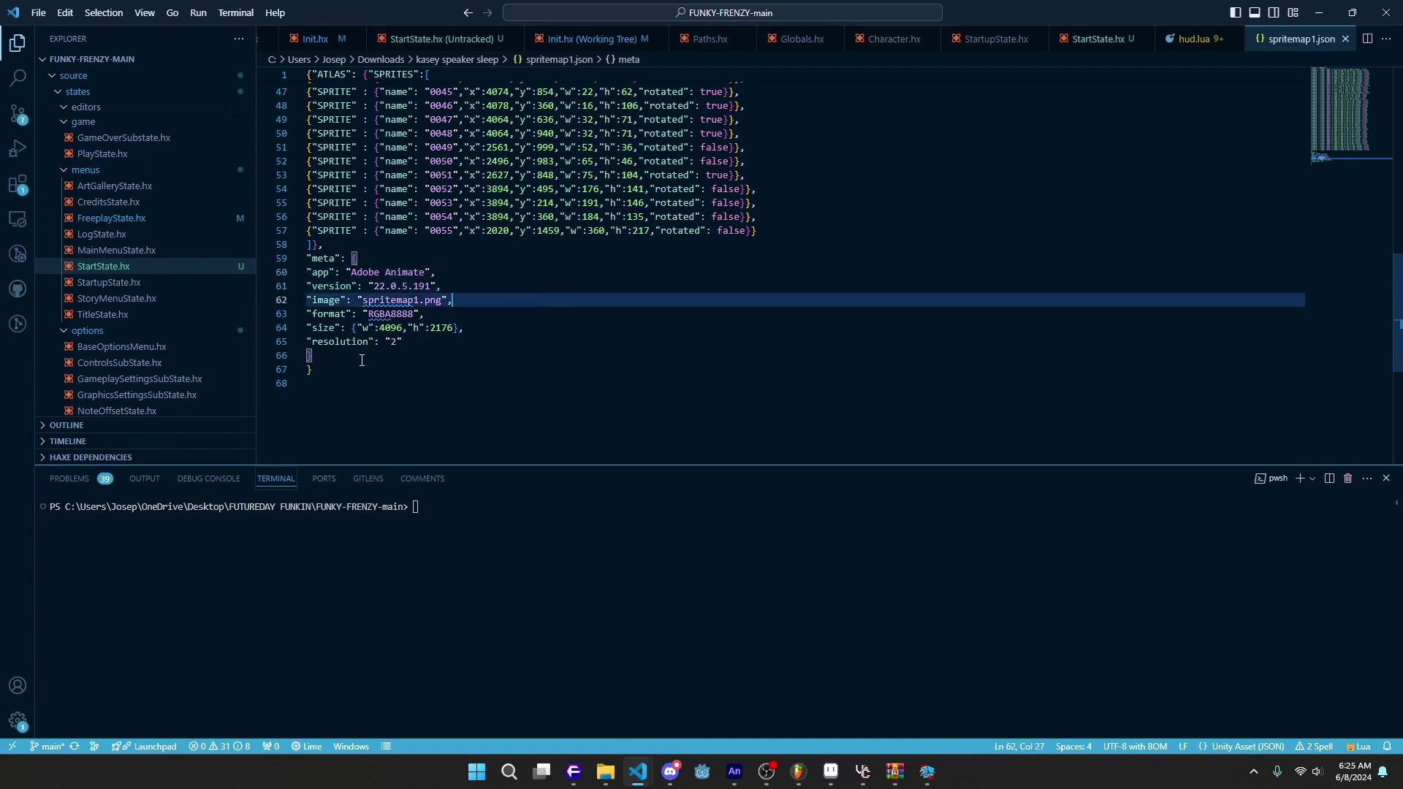
drag(372, 386, 309, 231)
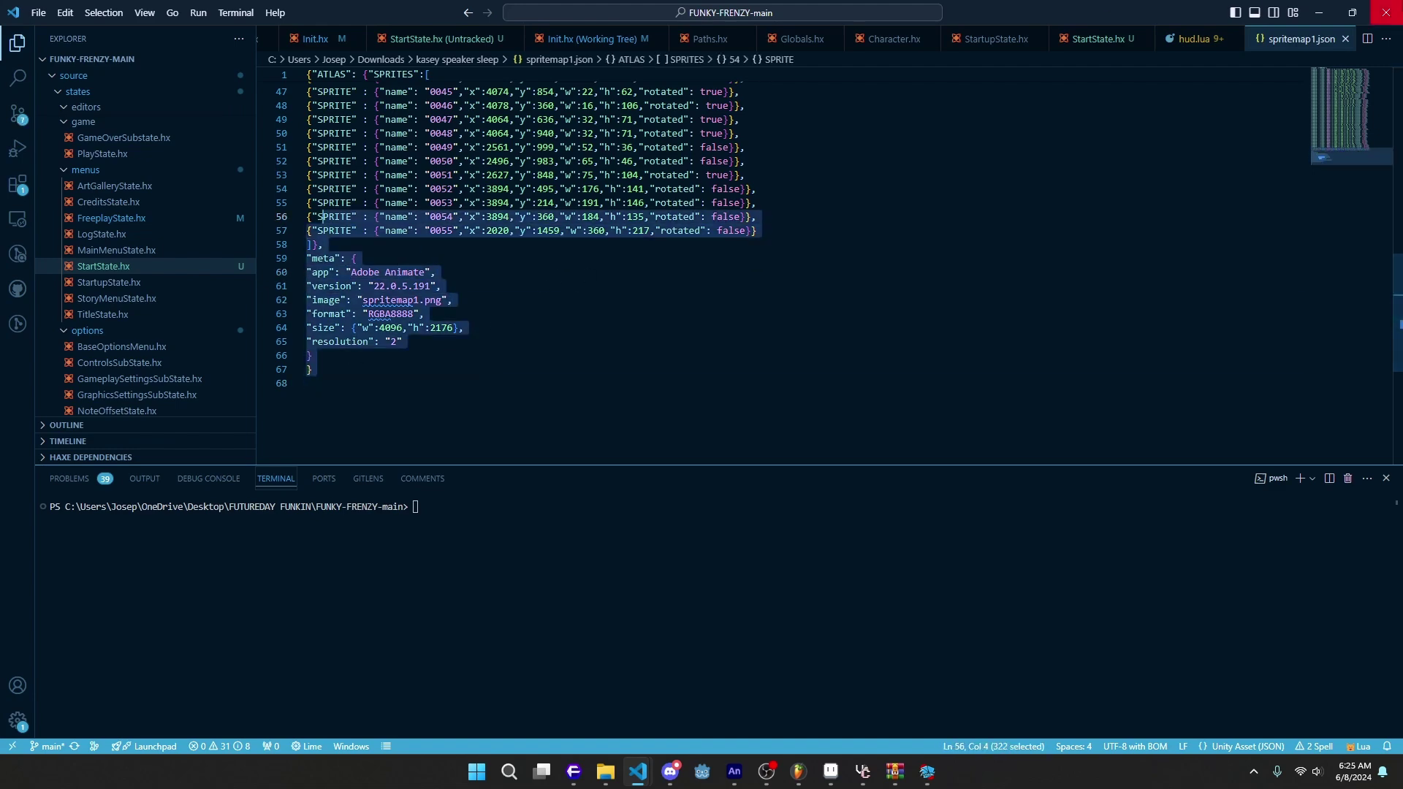
Step: Minimize VS Code and close the export folder window
click(1319, 12)
click(479, 439)
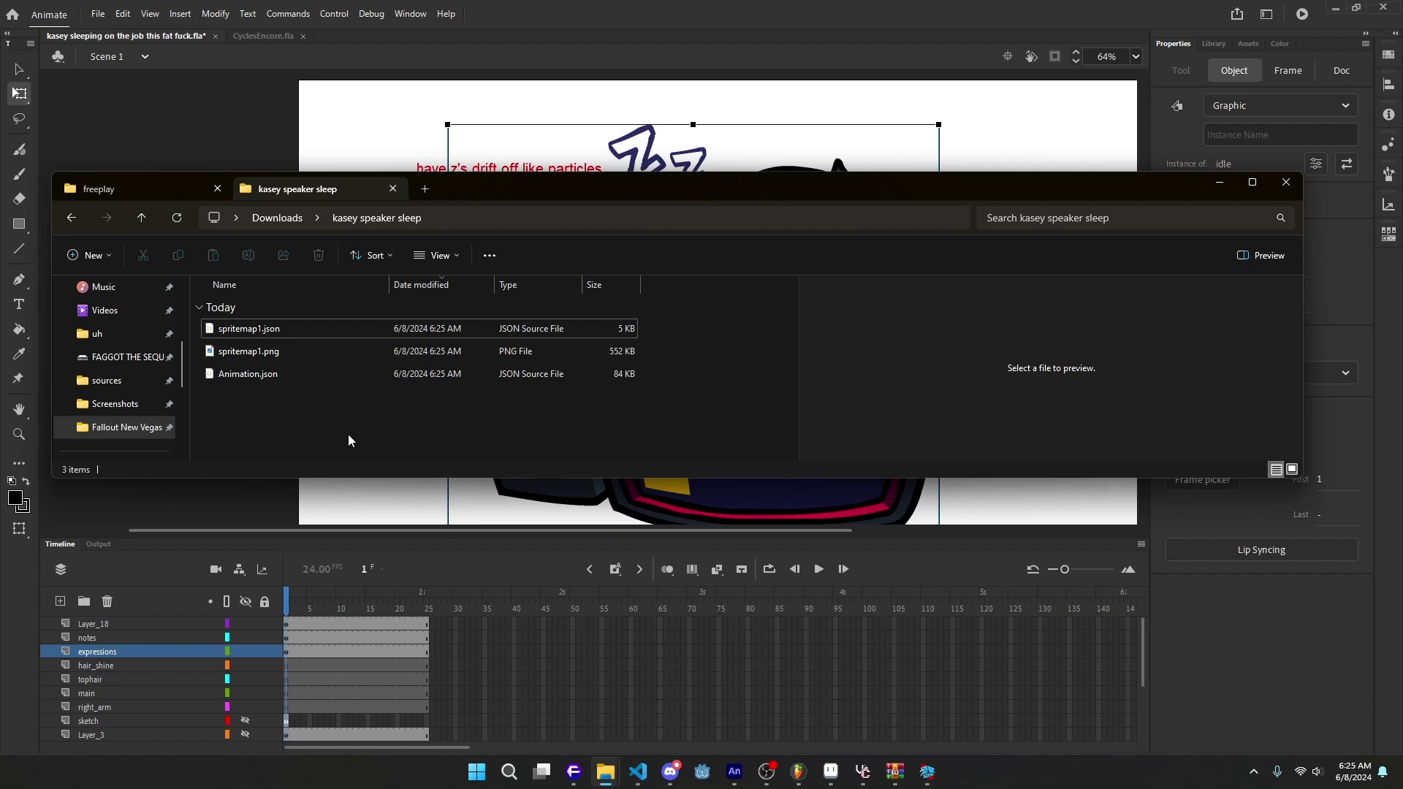
click(244, 84)
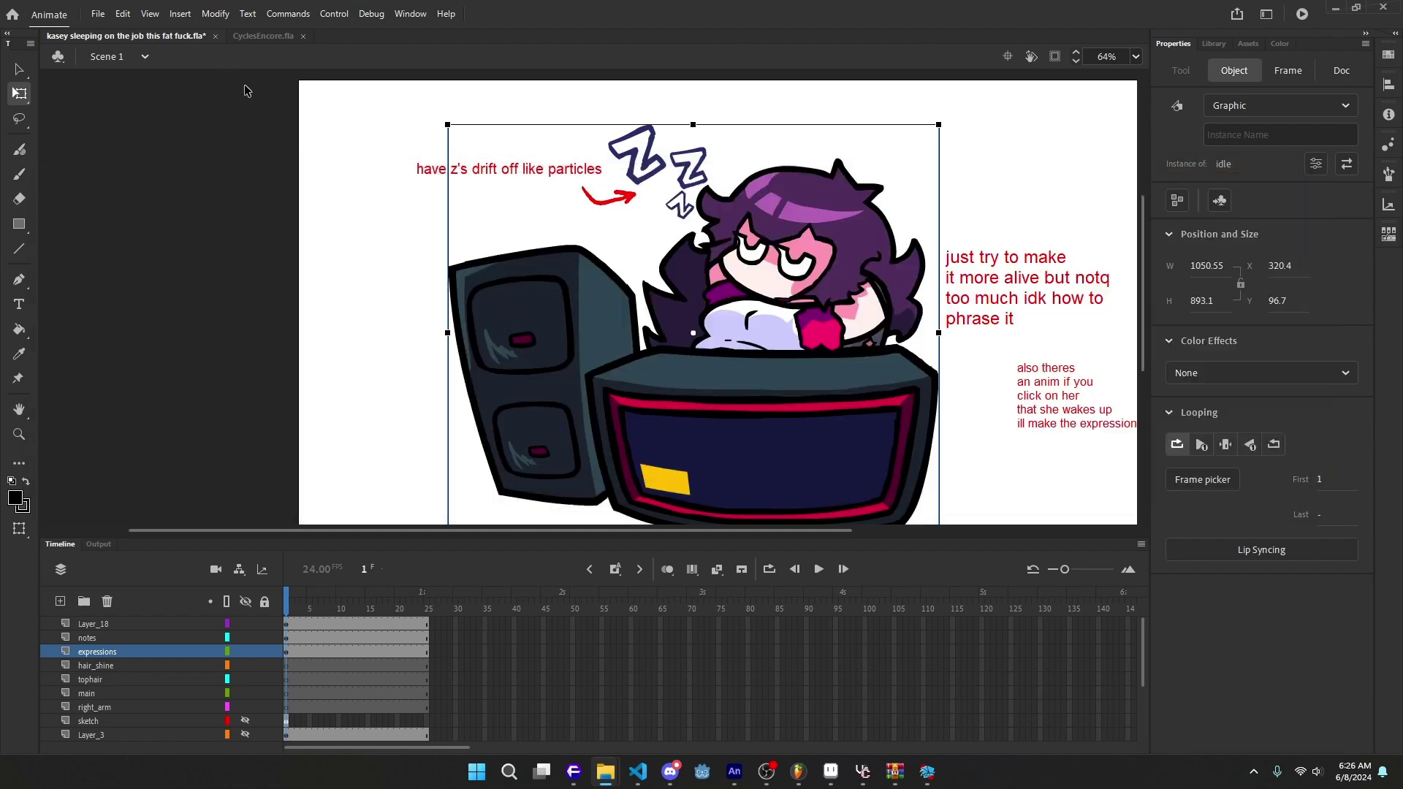
Step: Switch to CyclesEncore.fla and select the XUp-to-XDown animation symbols in the Library
click(264, 38)
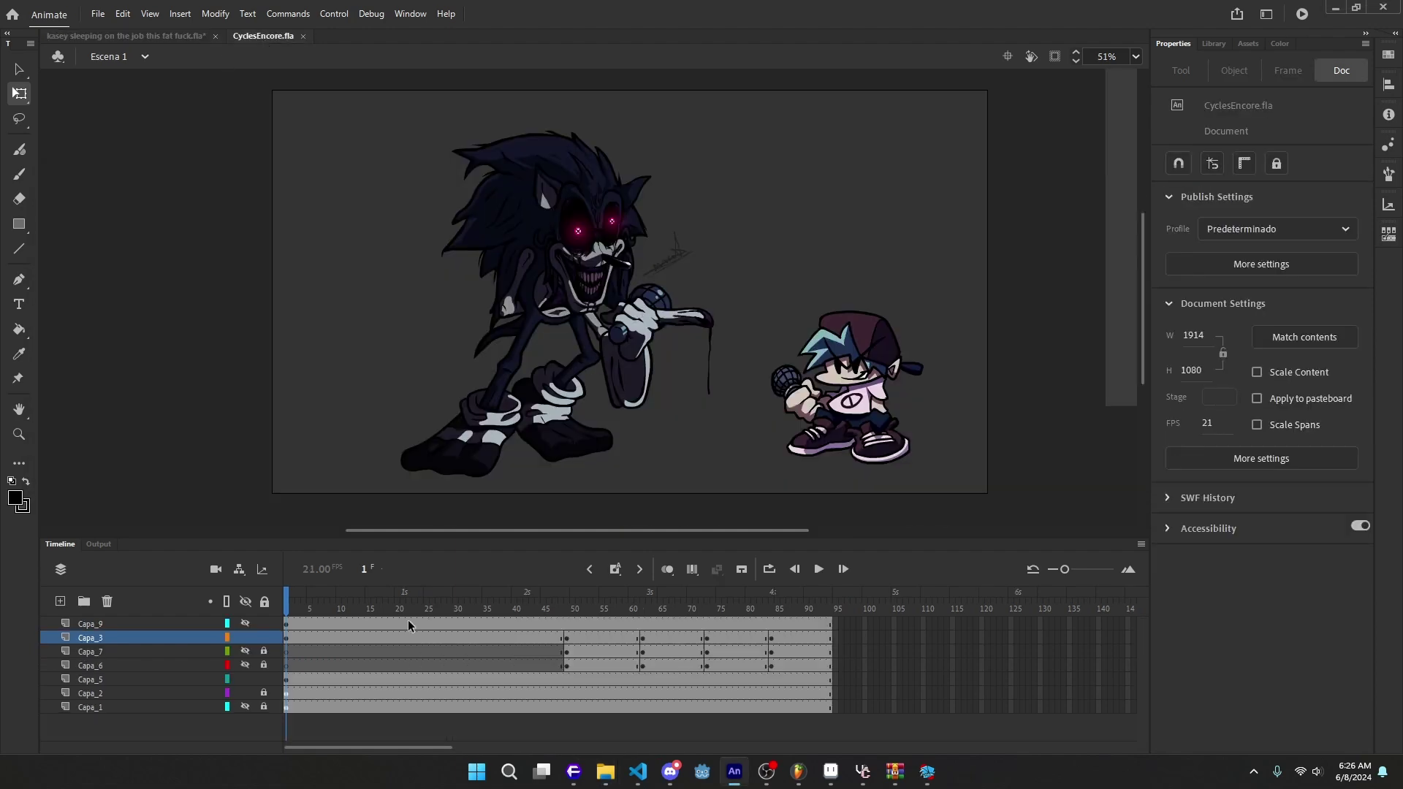
mouse_move(408, 610)
mouse_down()
mouse_move(768, 614)
mouse_move(274, 614)
mouse_up()
click(1211, 43)
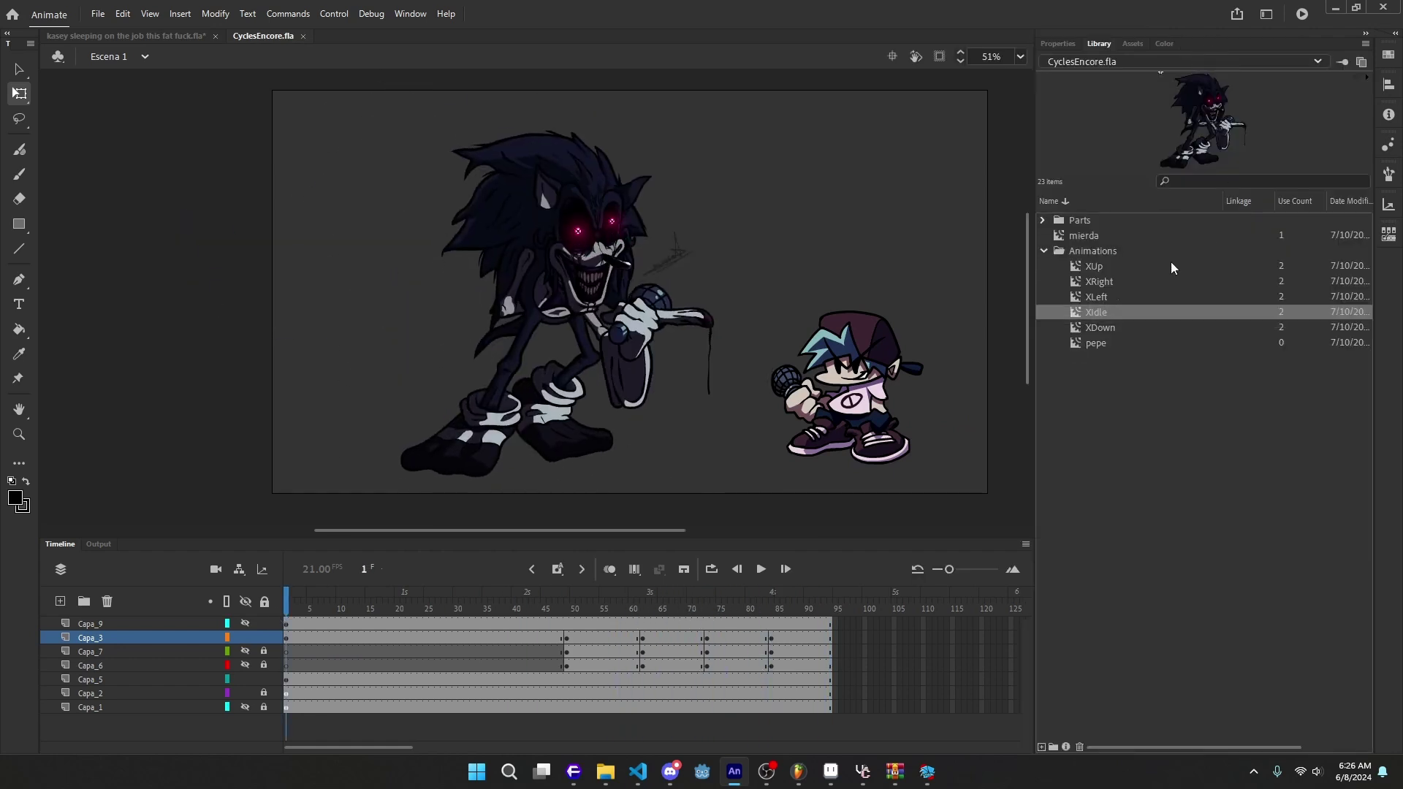
click(1095, 327)
shift+click(1098, 266)
right_click(1098, 265)
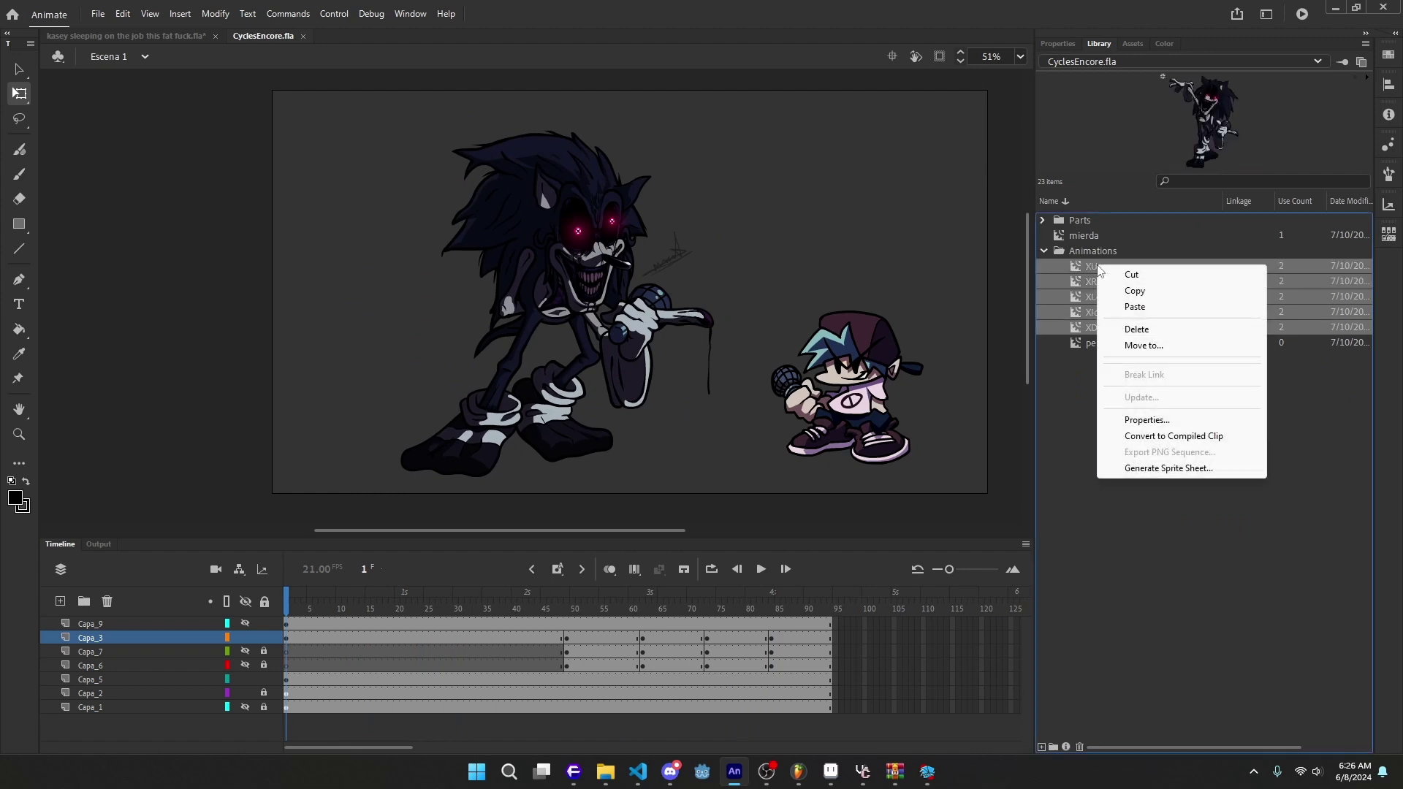
click(1083, 451)
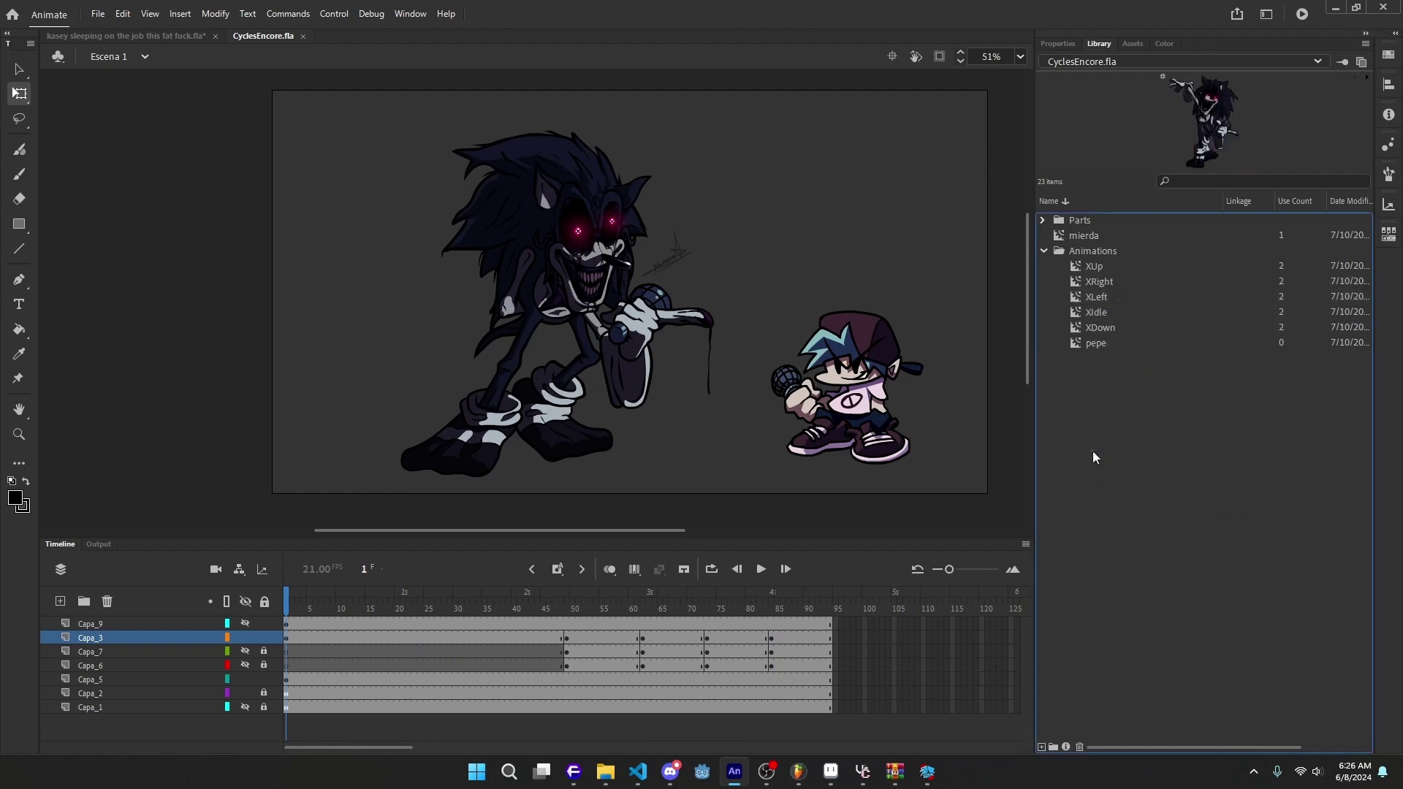
Step: Paste frames into Capa_3 at frame 48, undo it, and select the layer's frame span
click(560, 668)
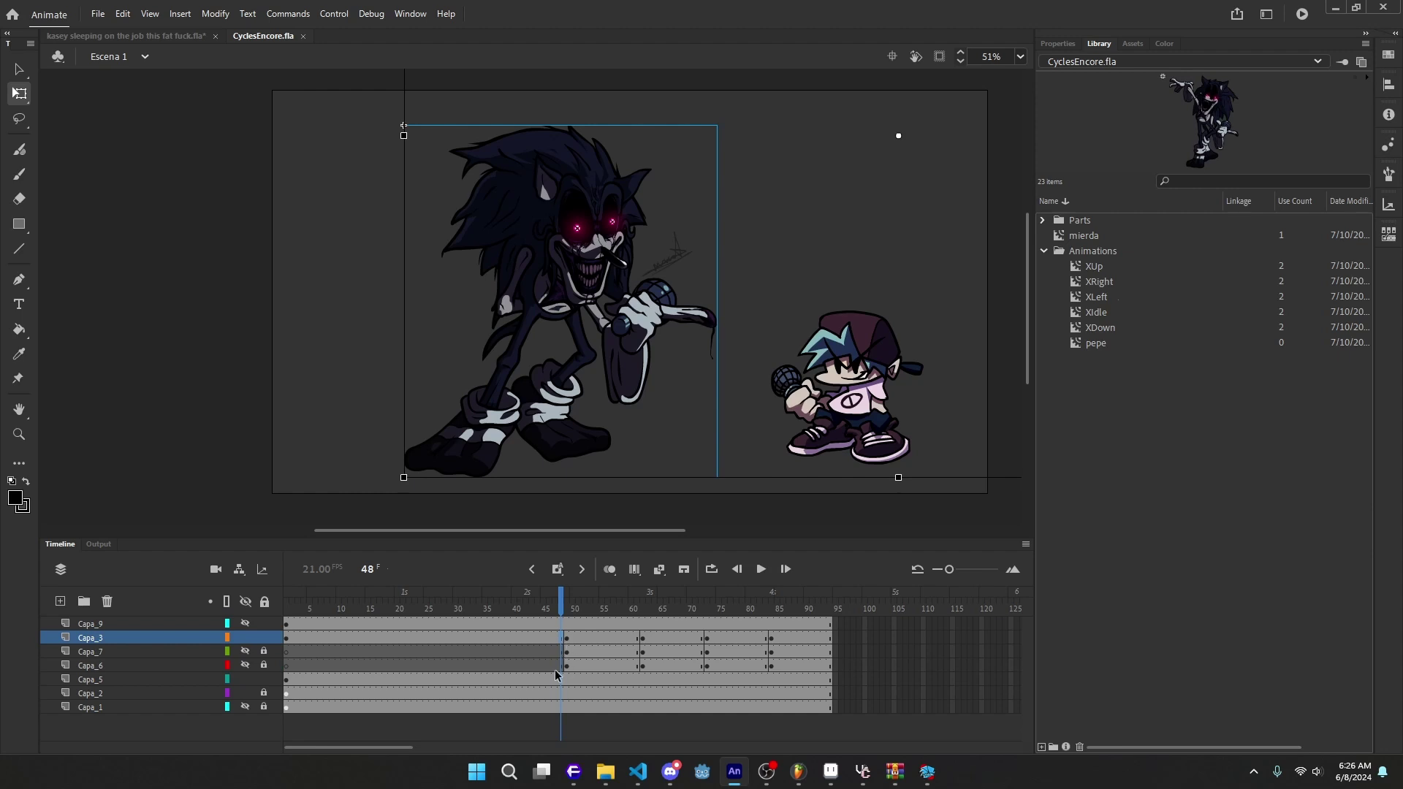
key(ctrl+alt+v)
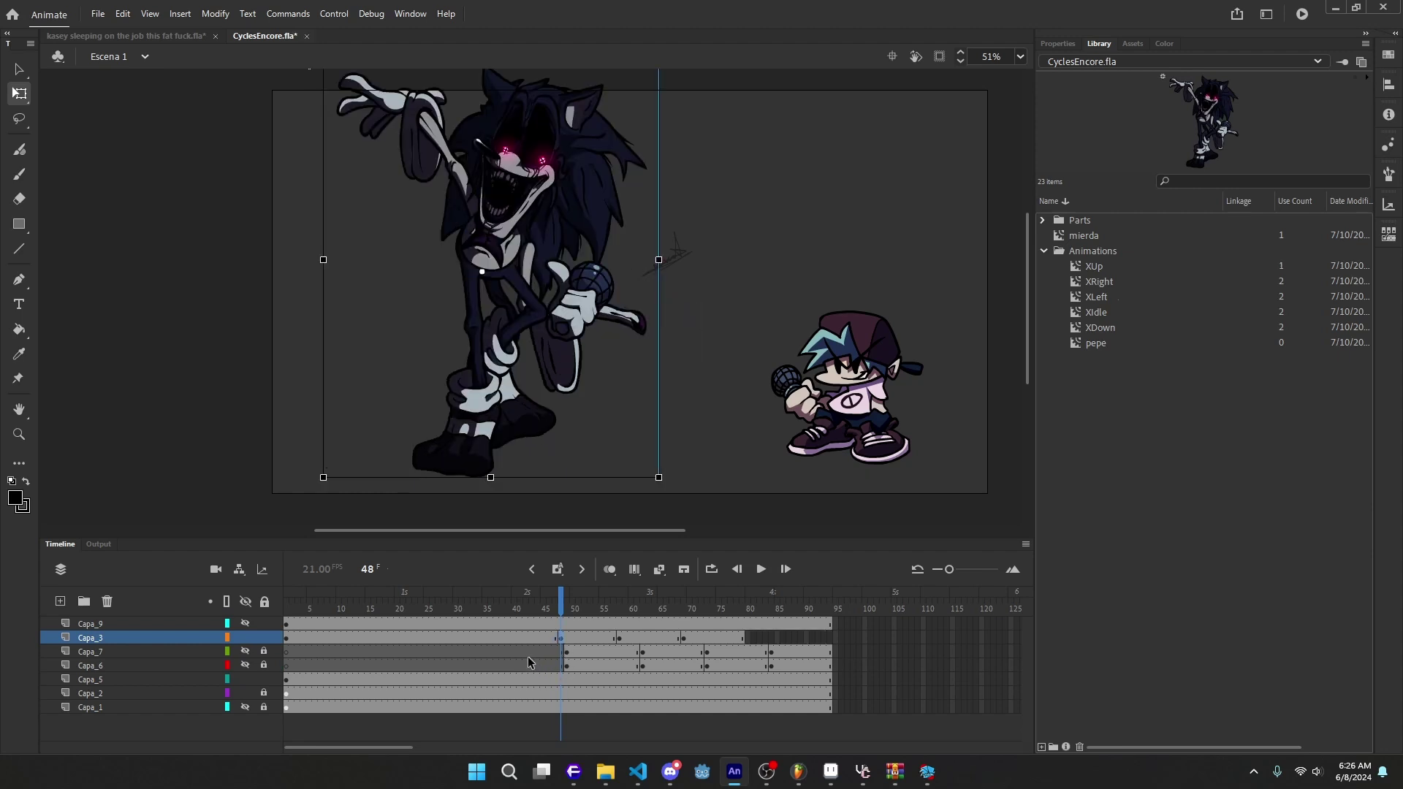
key(ctrl+alt+v)
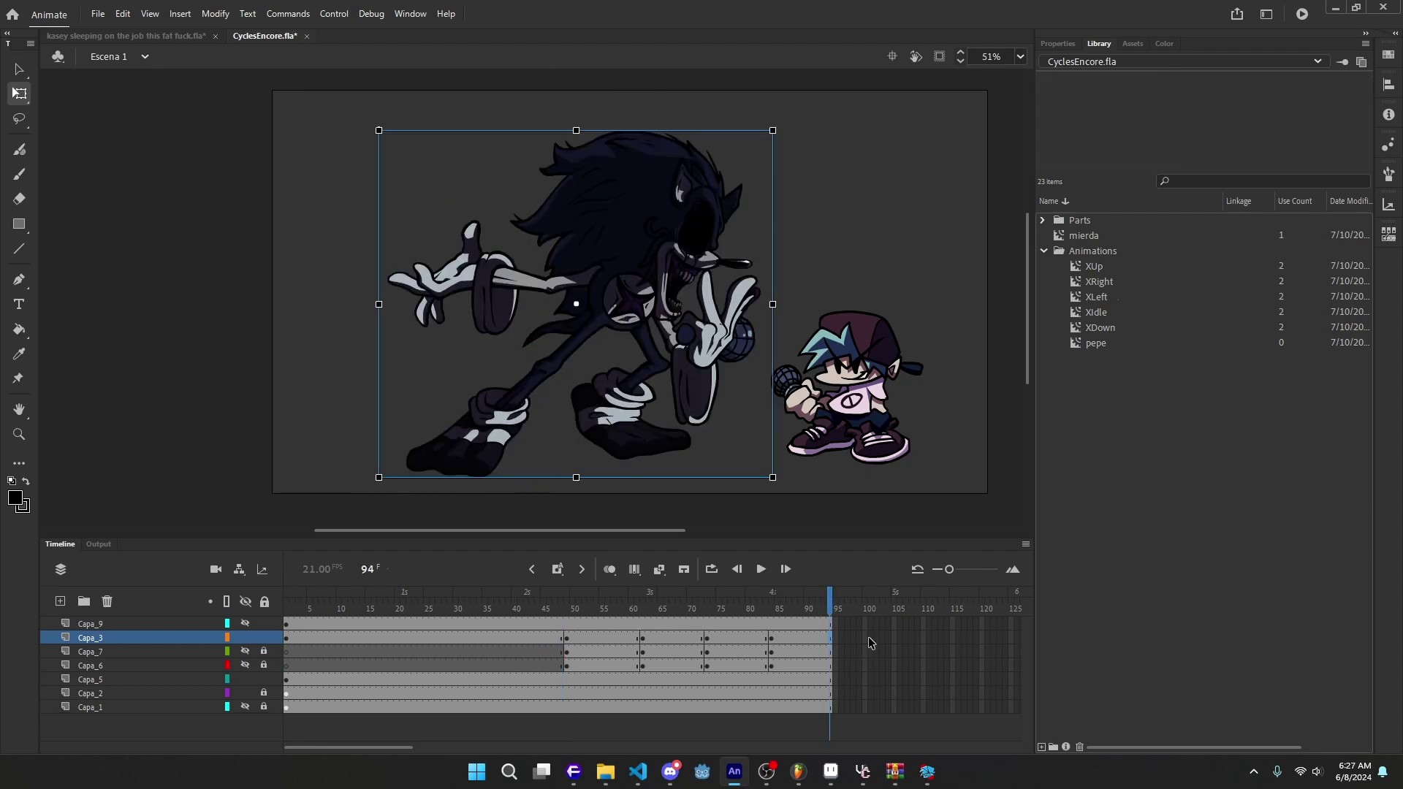
click(288, 640)
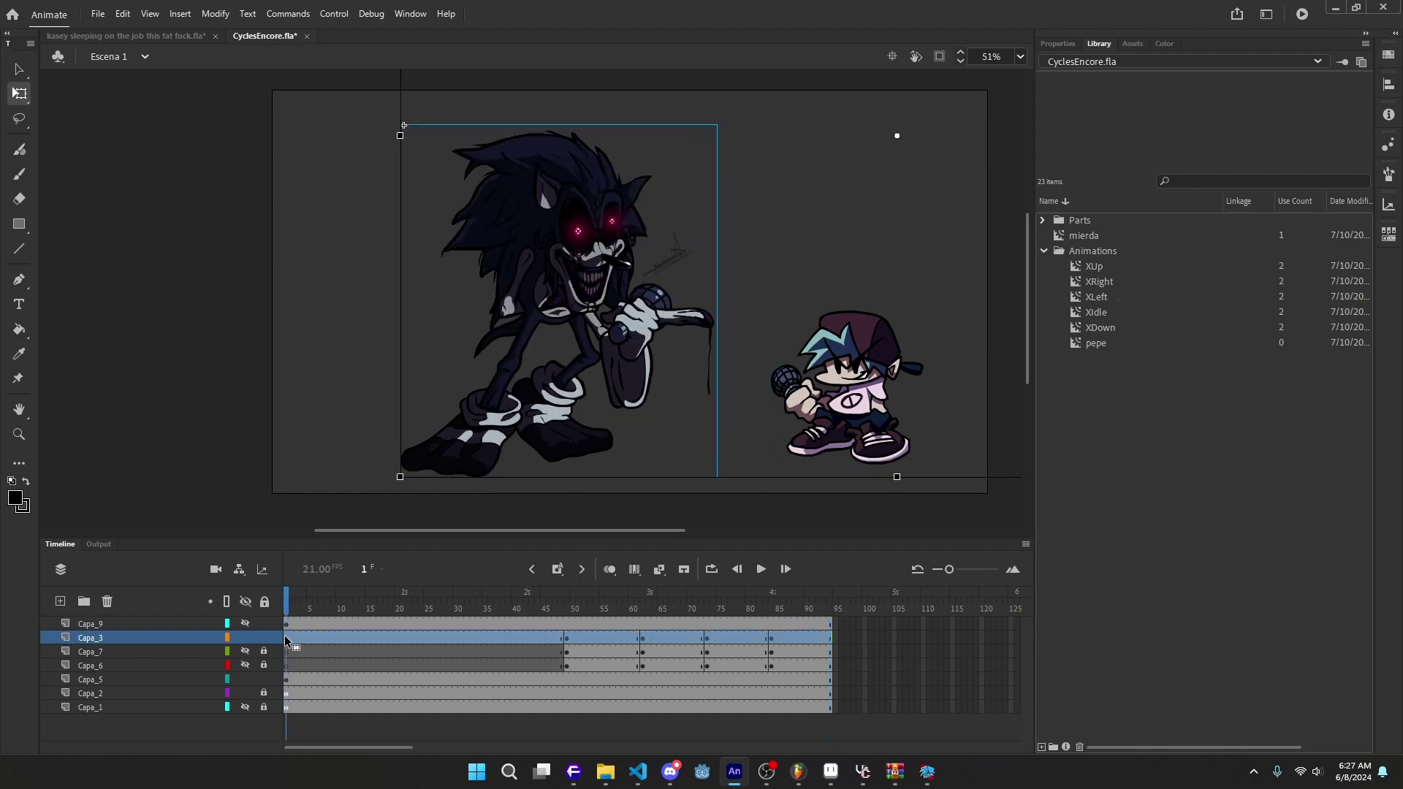
scroll(622, 409, down, 2)
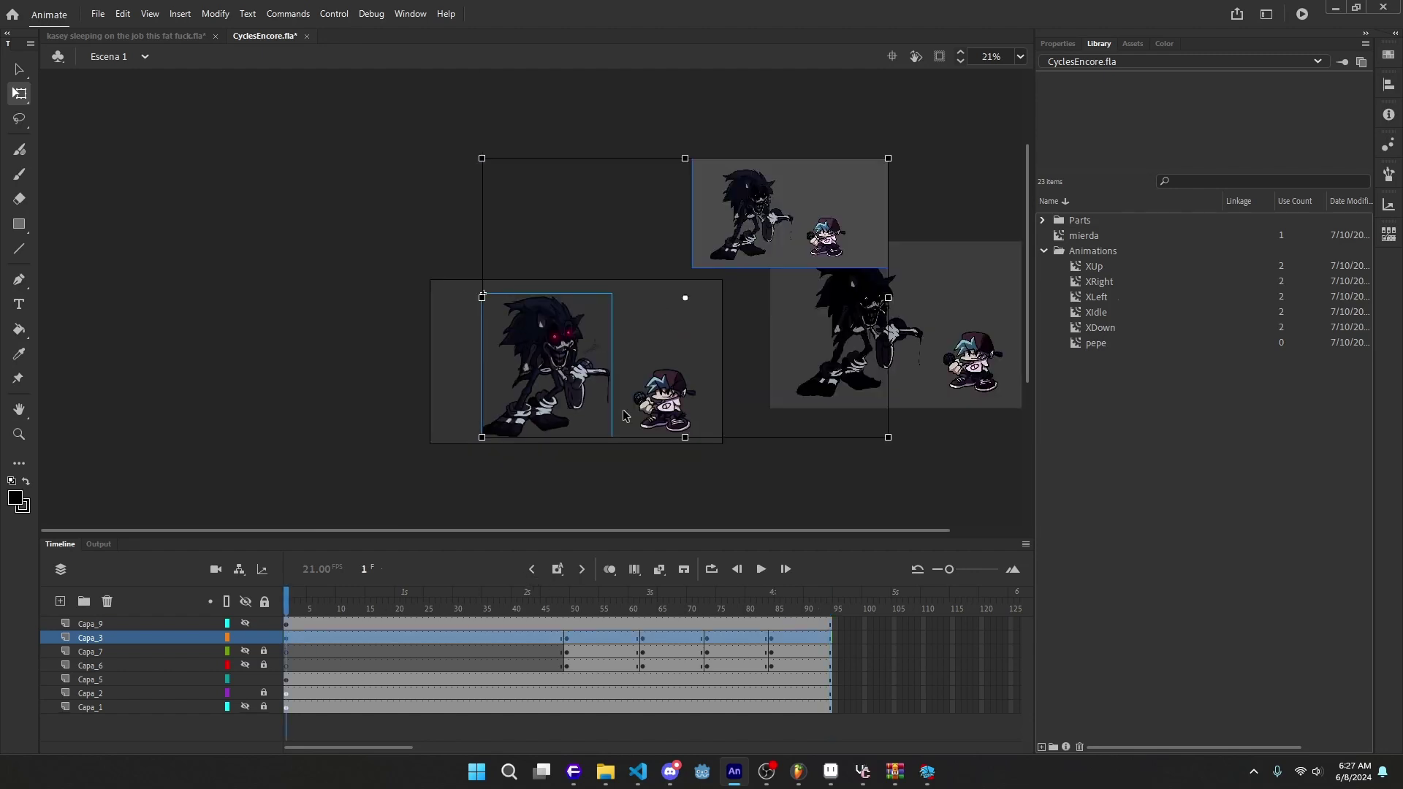
scroll(682, 298, down, 1)
Step: Check Capa_3's poses at frames 48, 63, 73 and 85, then select all its frames
click(722, 391)
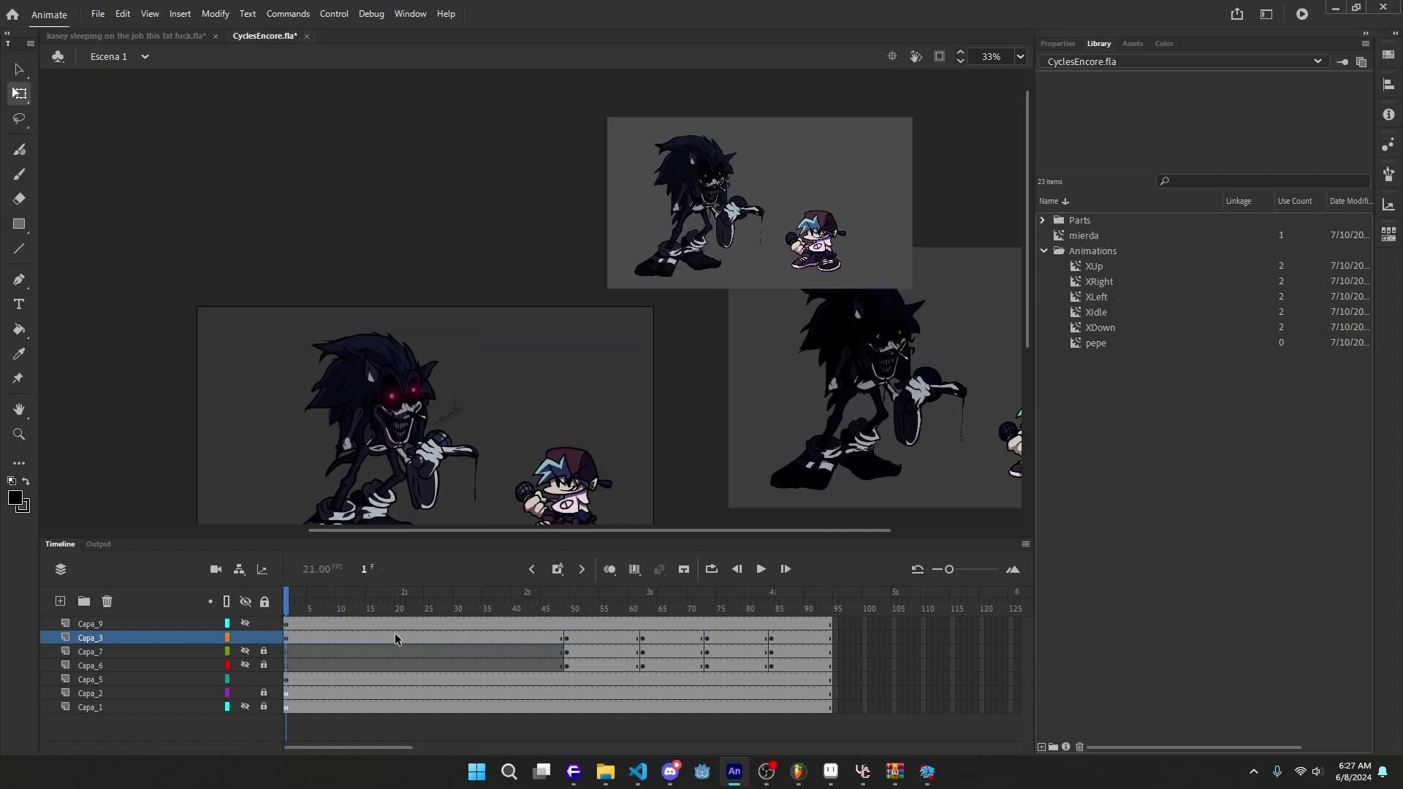
click(568, 644)
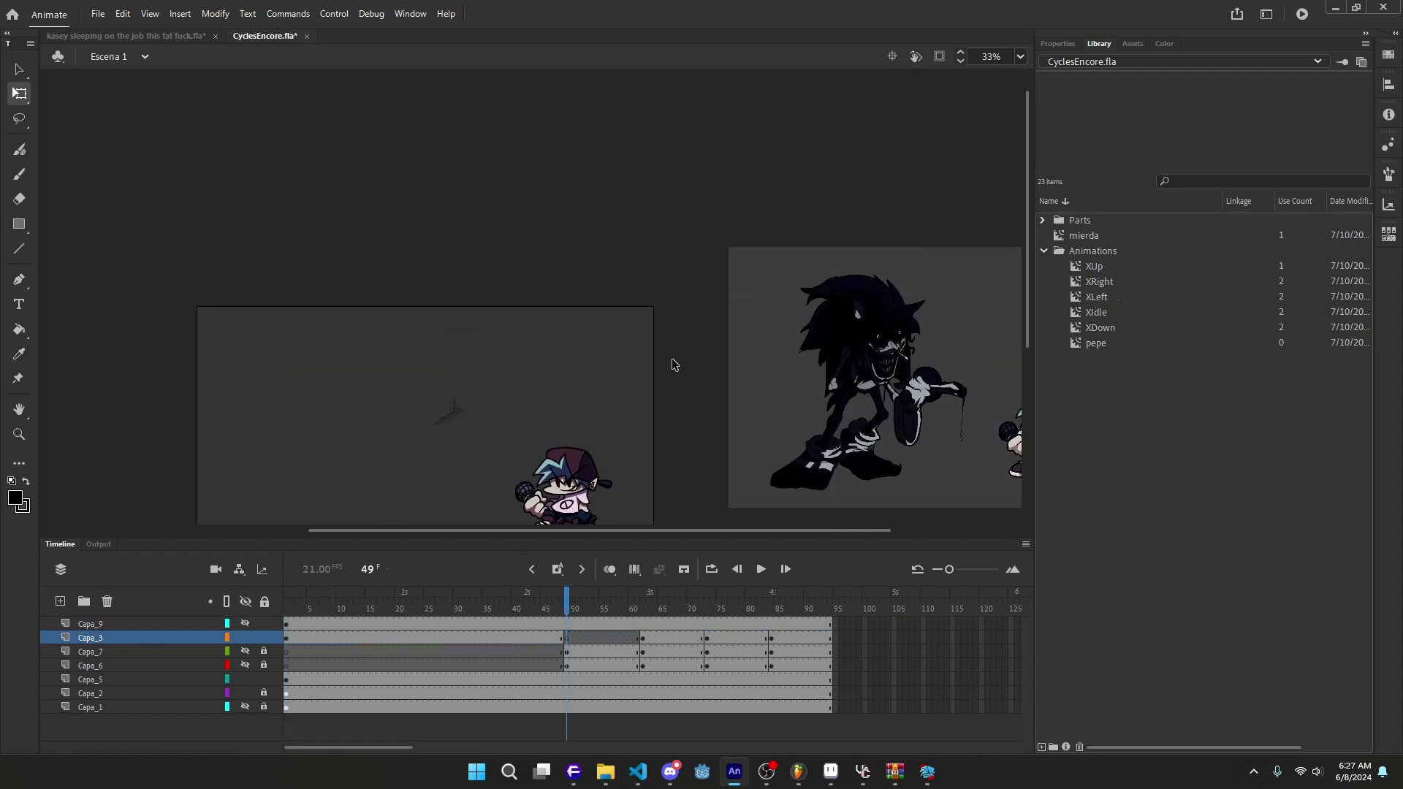
click(647, 644)
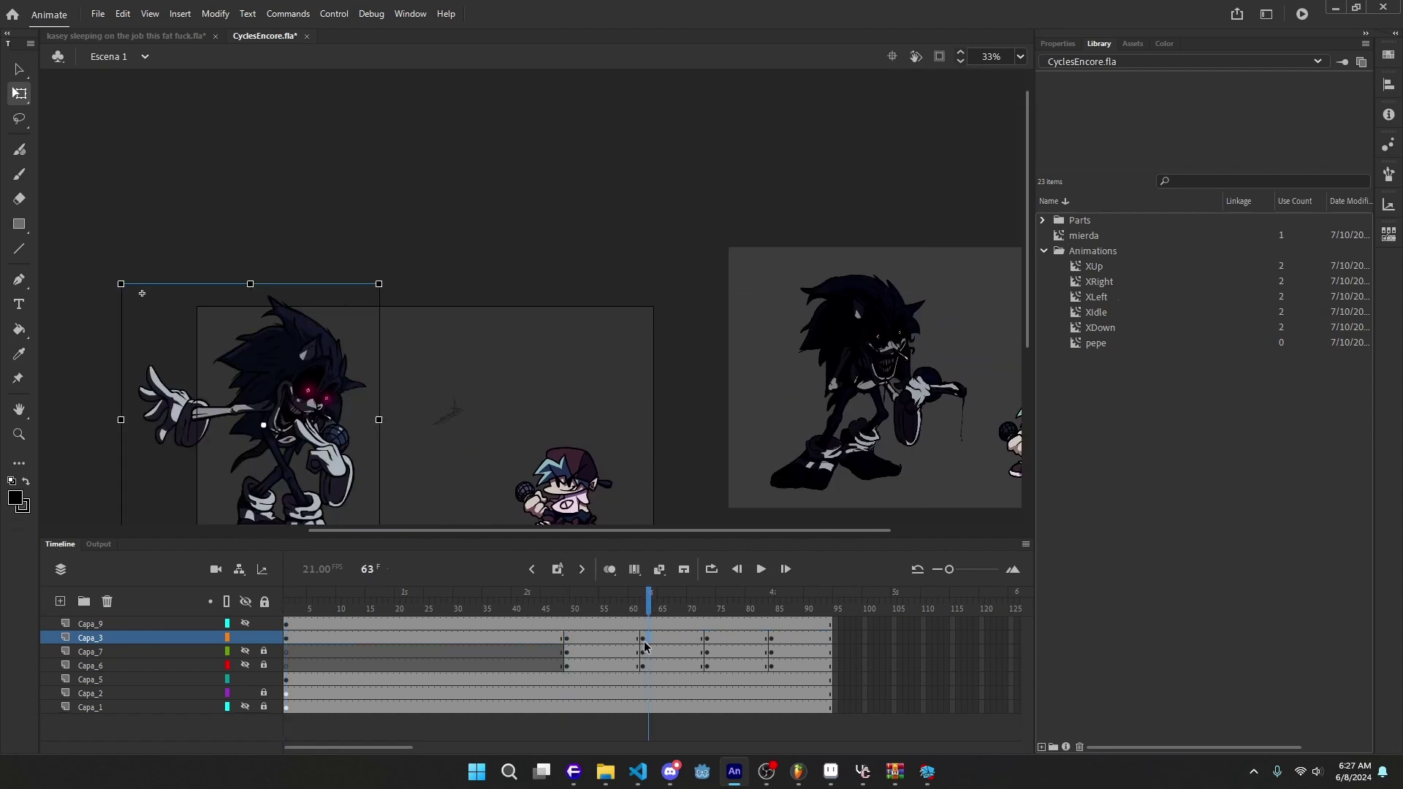
click(706, 646)
click(774, 648)
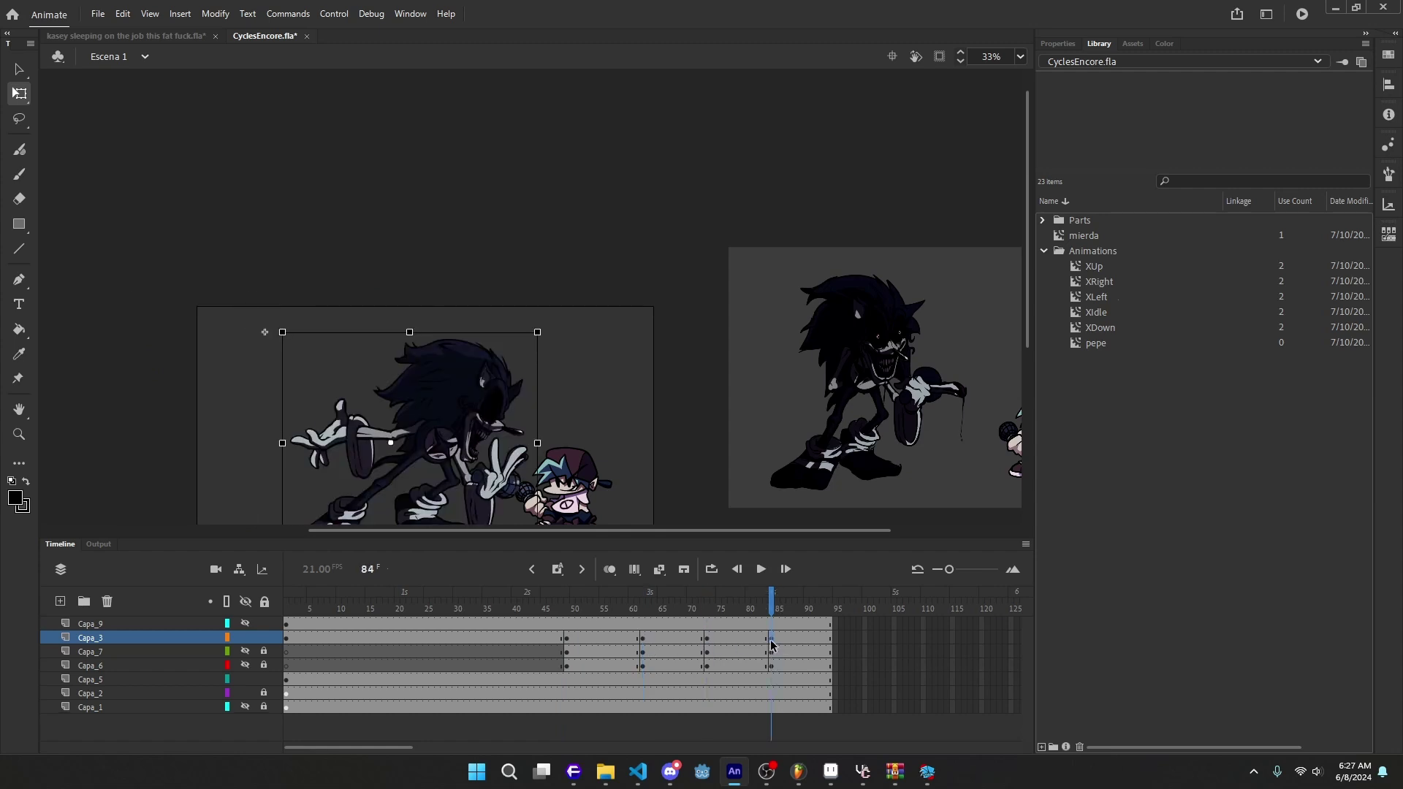
click(285, 643)
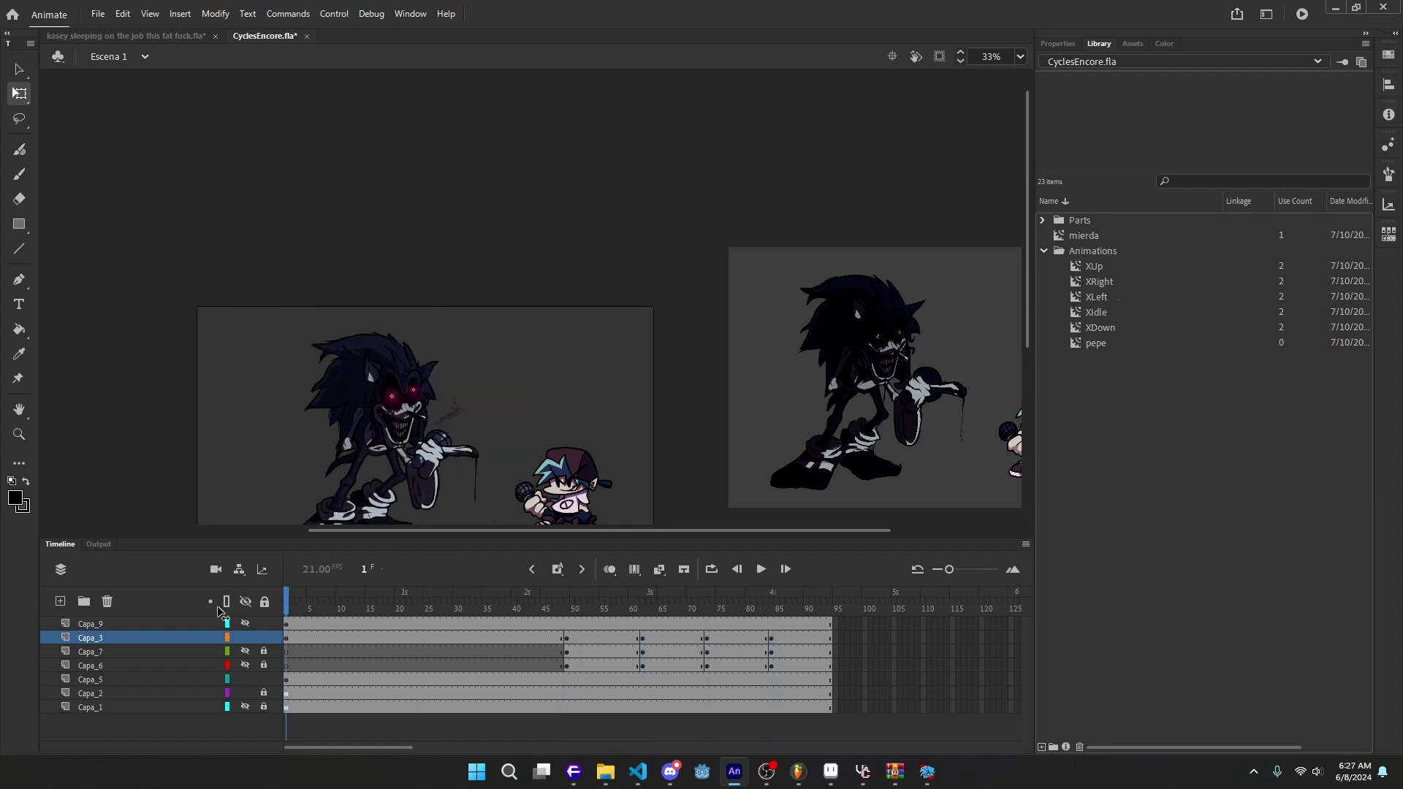
shift+click(831, 639)
Step: Convert layer Capa_3 into a graphic symbol named animationsl, getting past the name-taken alert
right_click(691, 645)
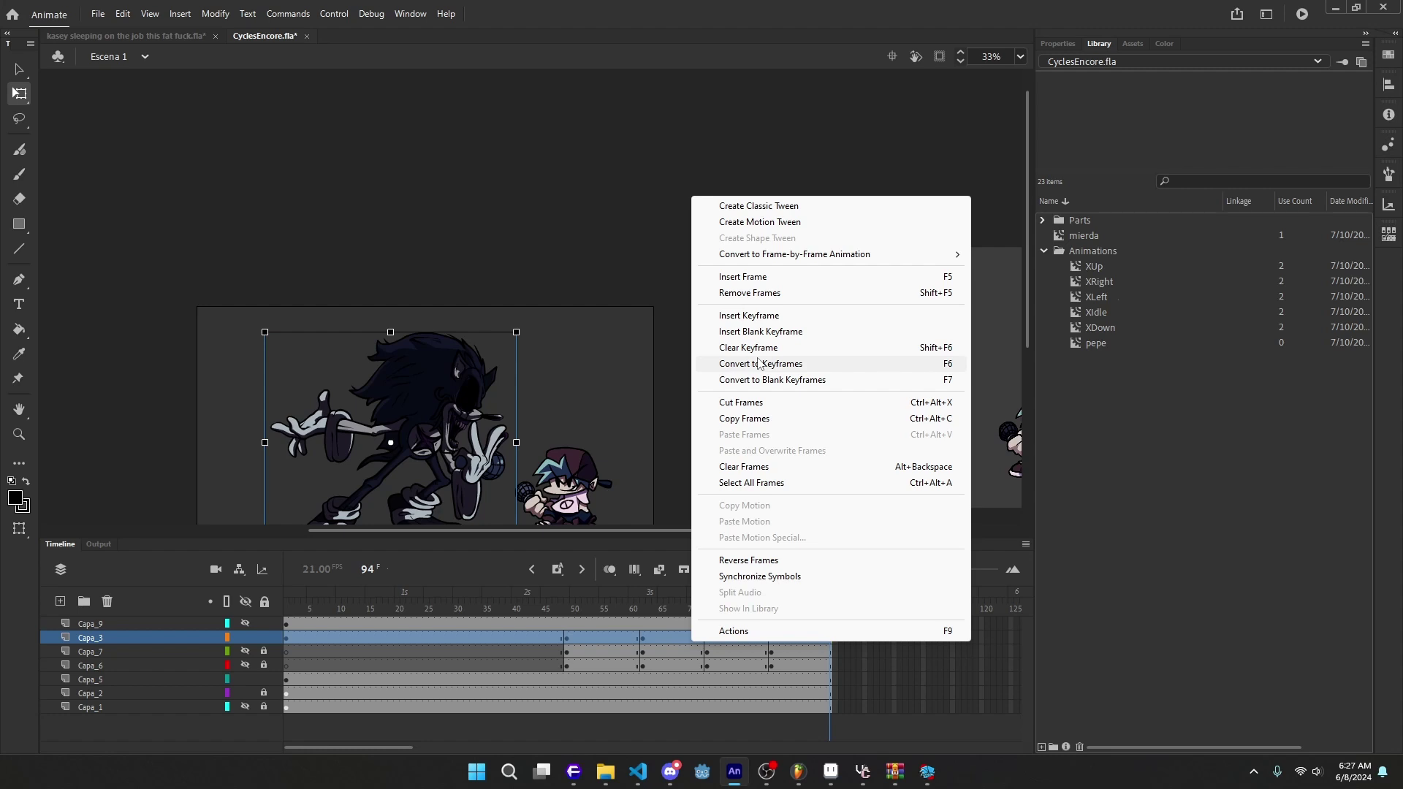
mouse_move(794, 254)
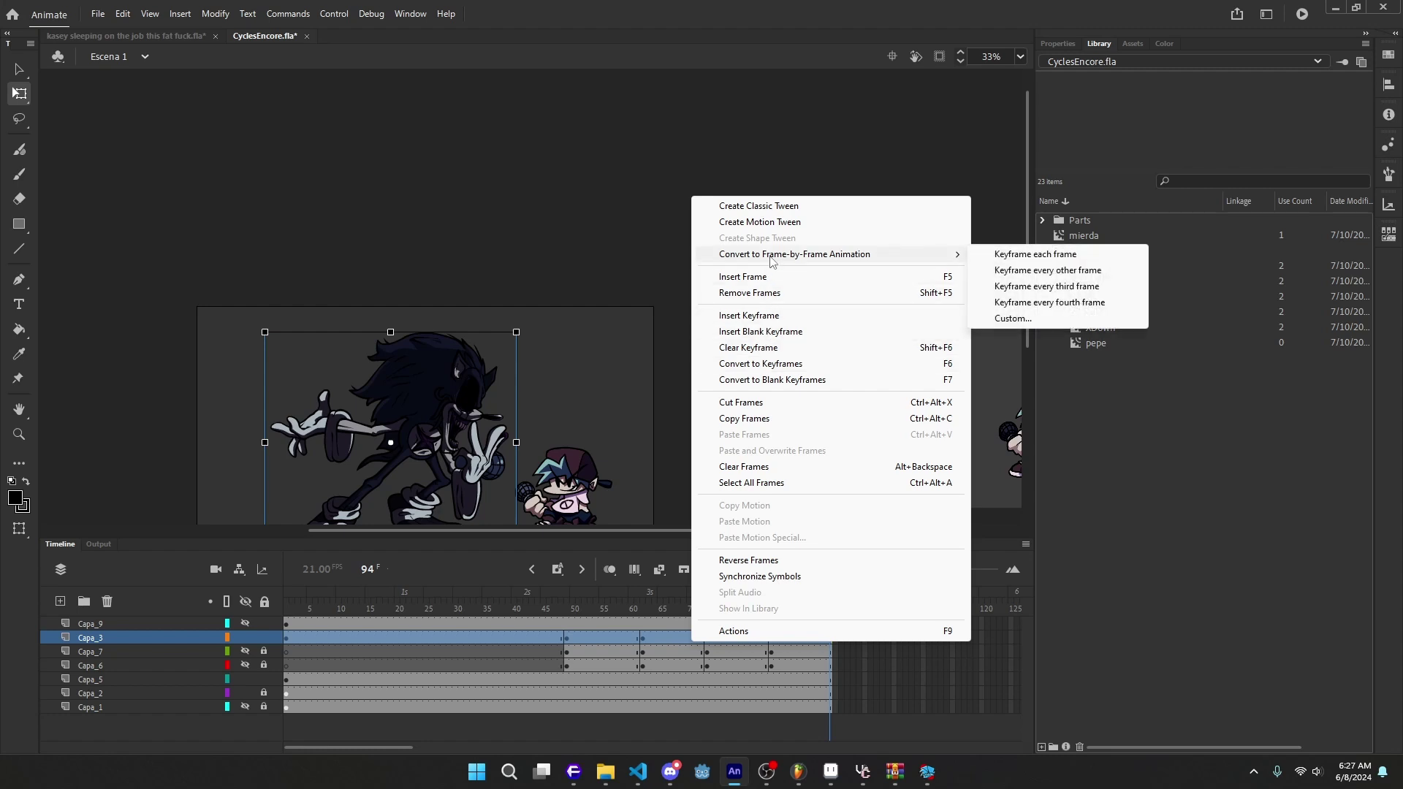
right_click(492, 638)
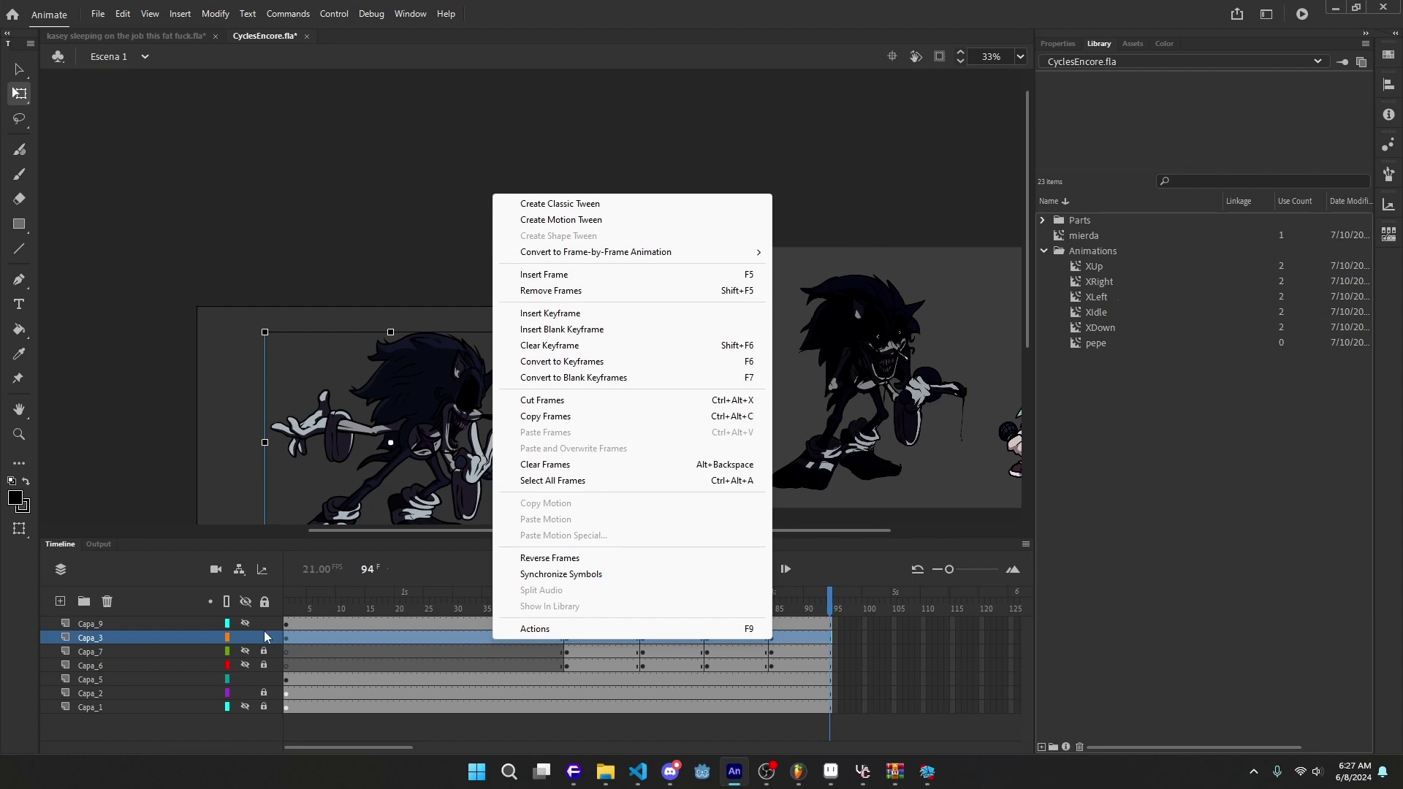
click(338, 636)
right_click(197, 636)
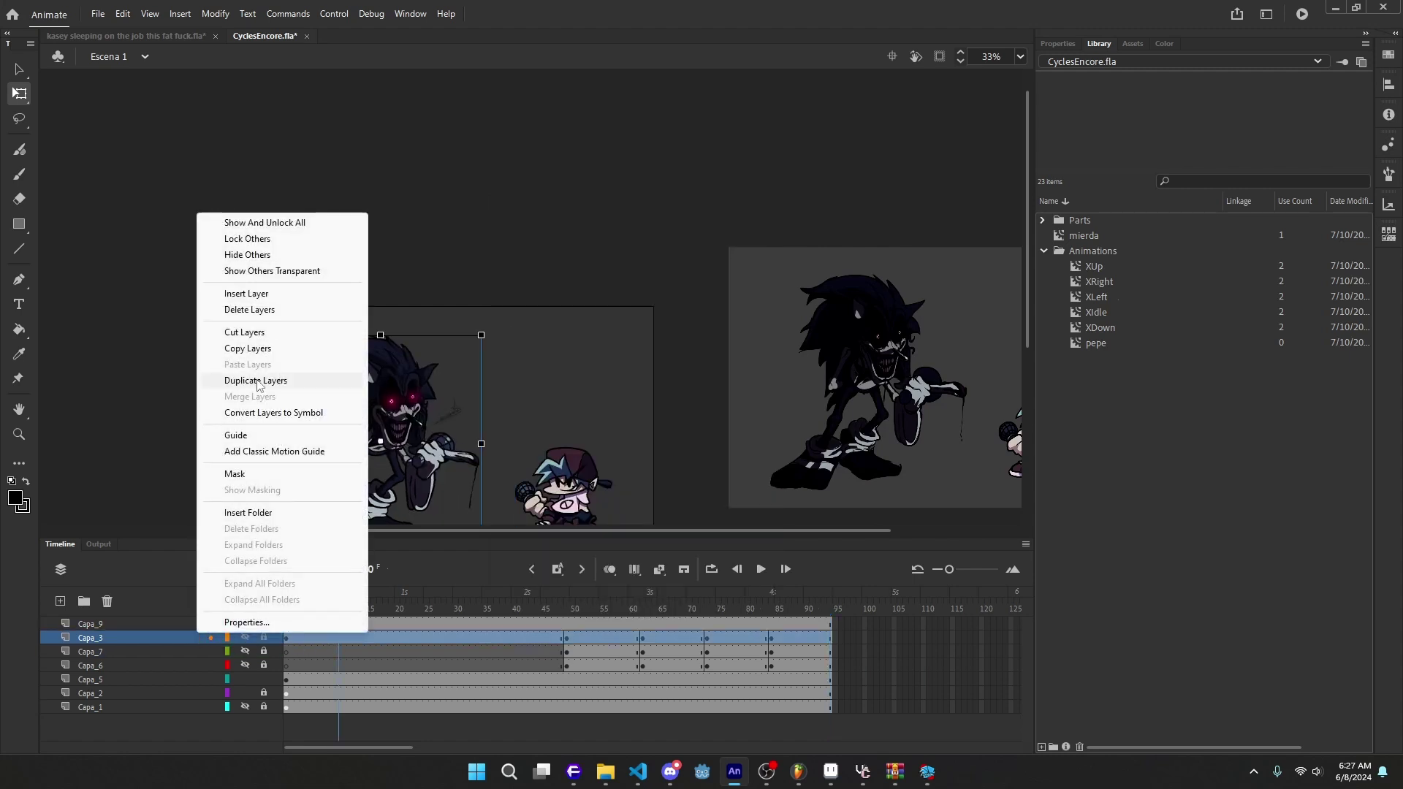
click(264, 412)
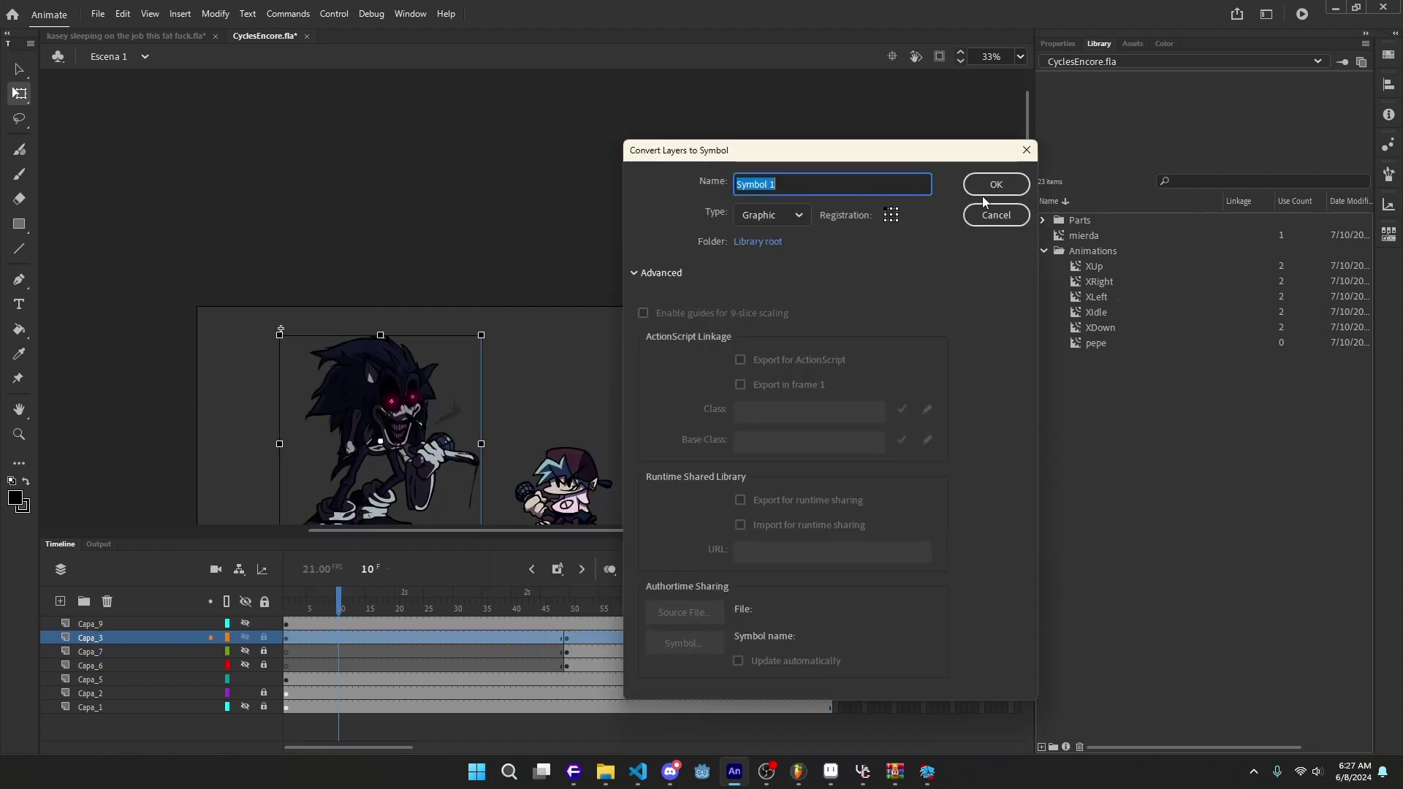
text(an)
text(imations)
click(983, 197)
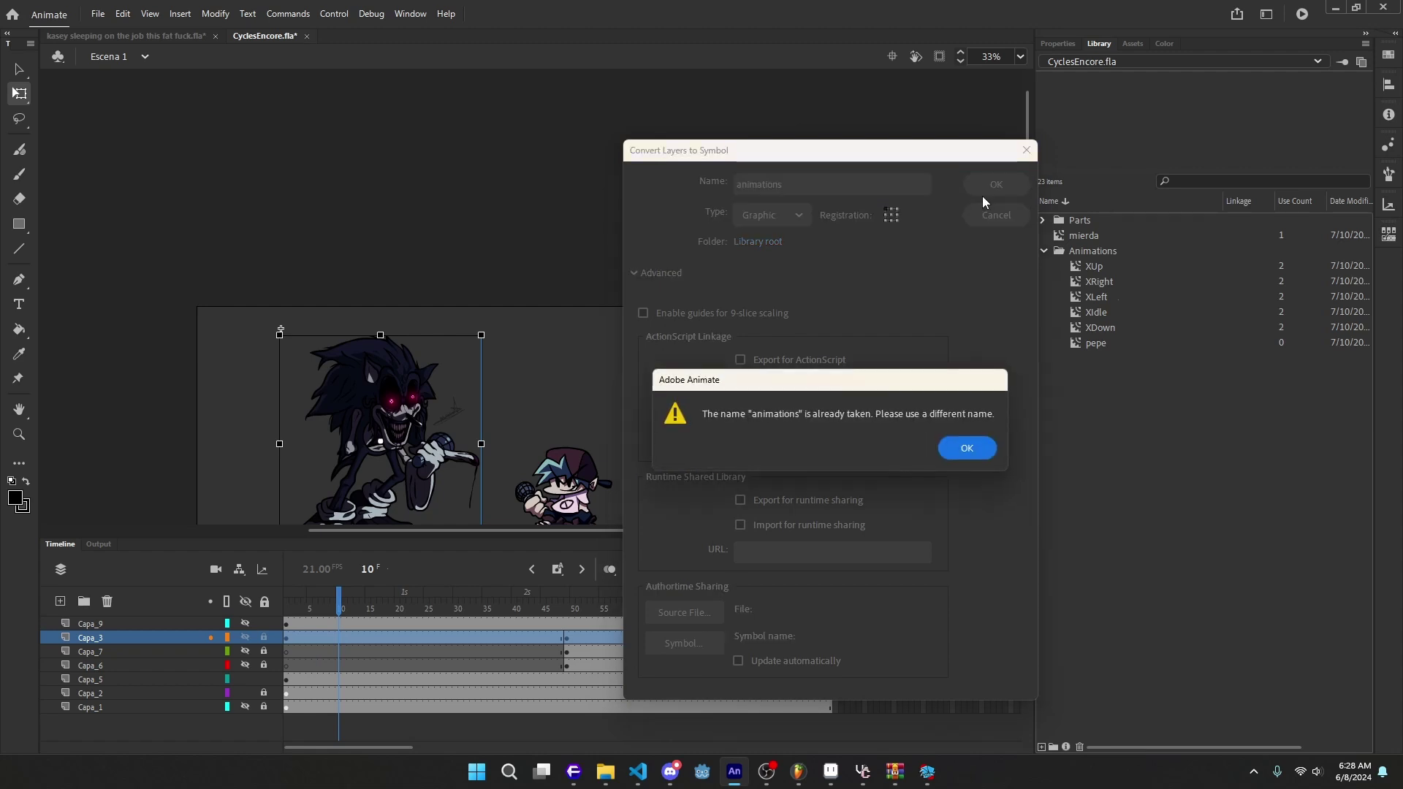
click(967, 449)
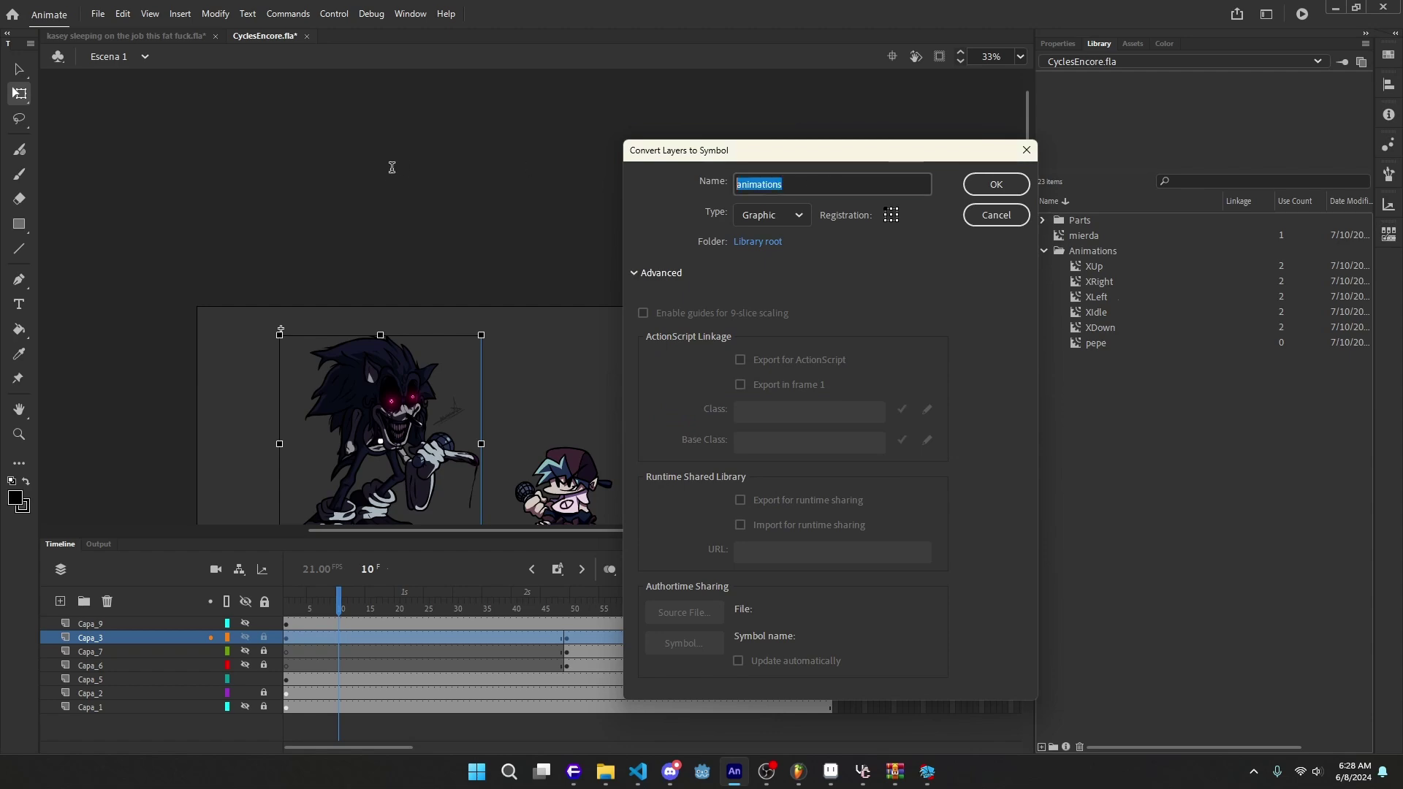
key(Right)
text(l)
Step: Confirm animationsl, enter it for editing, and select the character instance on frame 1
key(Return)
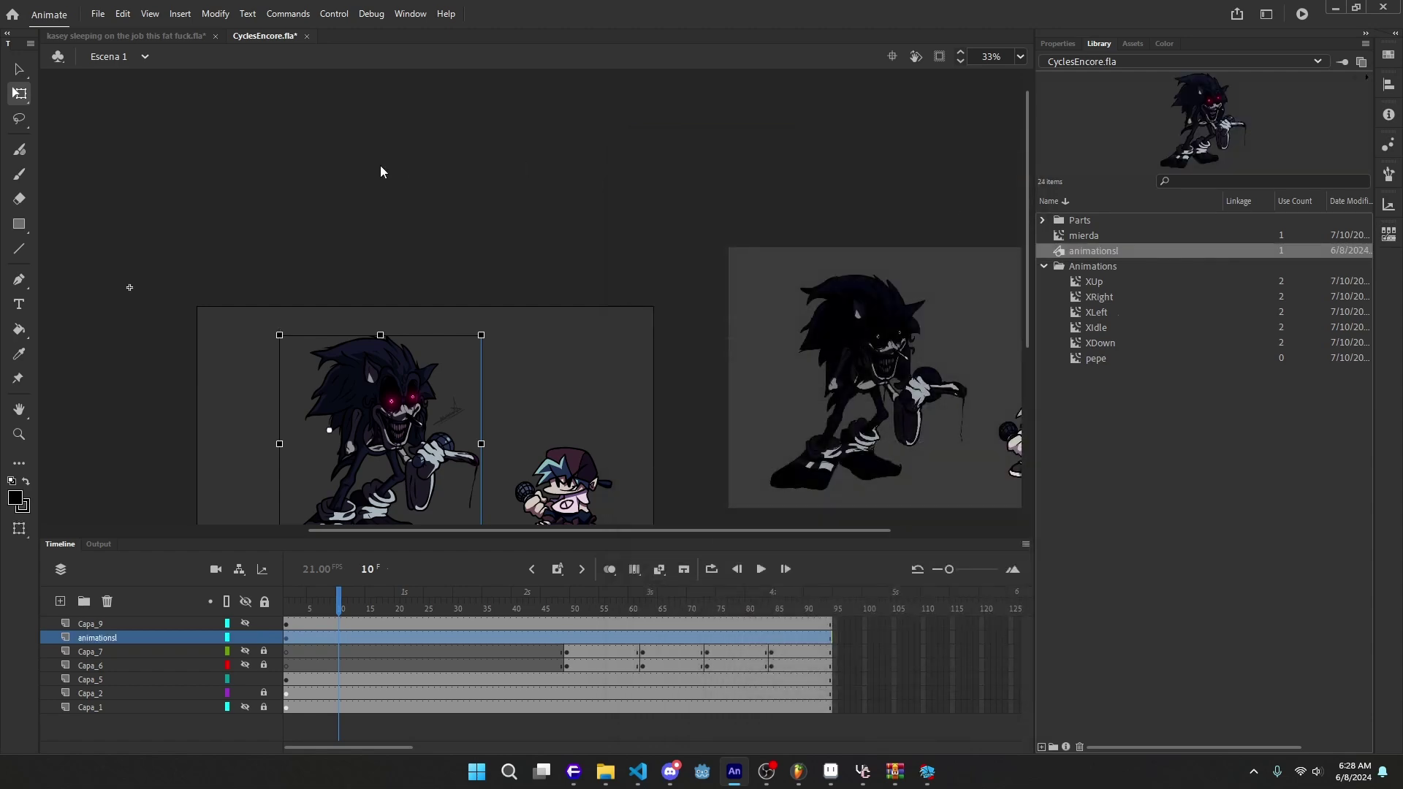
double_click(1060, 252)
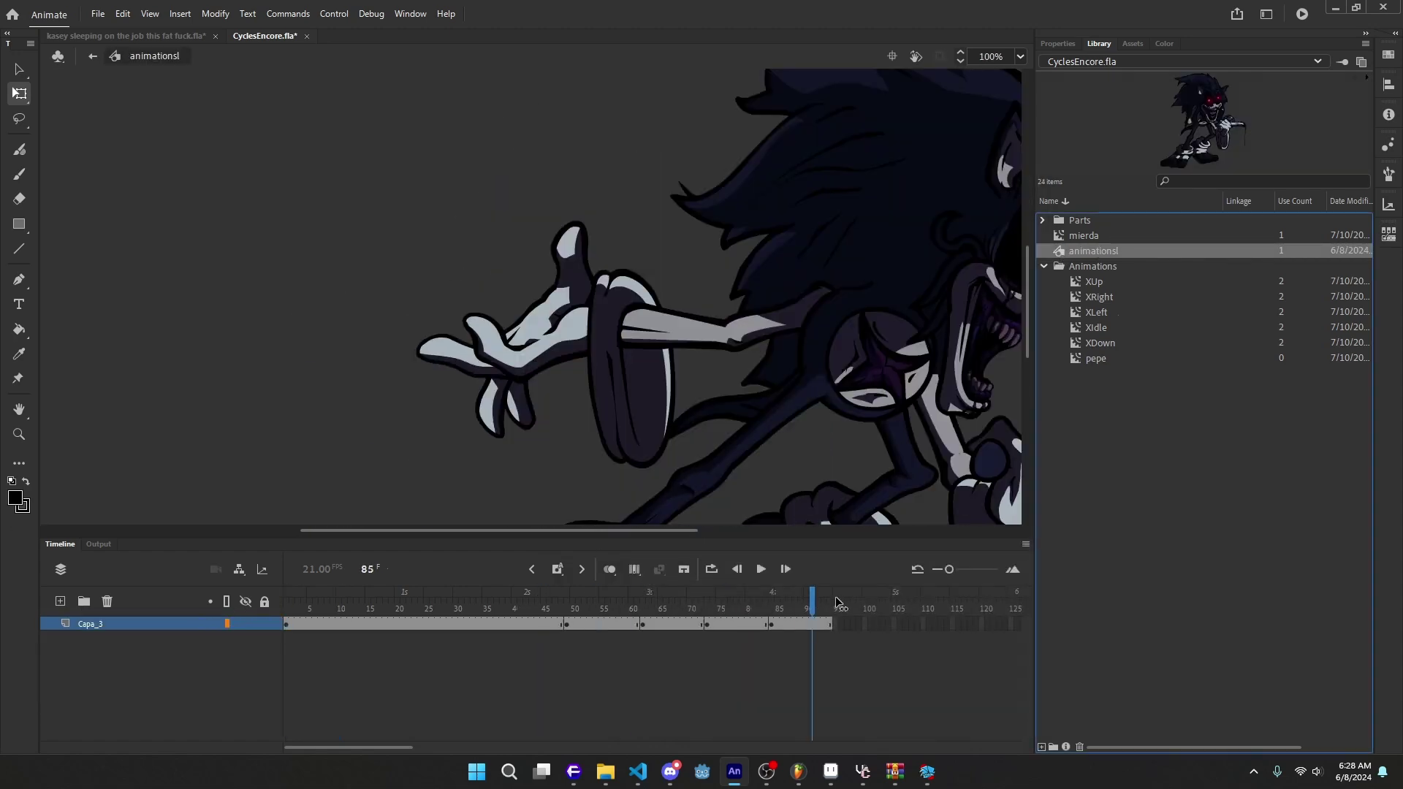
key(ctrl+2)
key(ctrl+a)
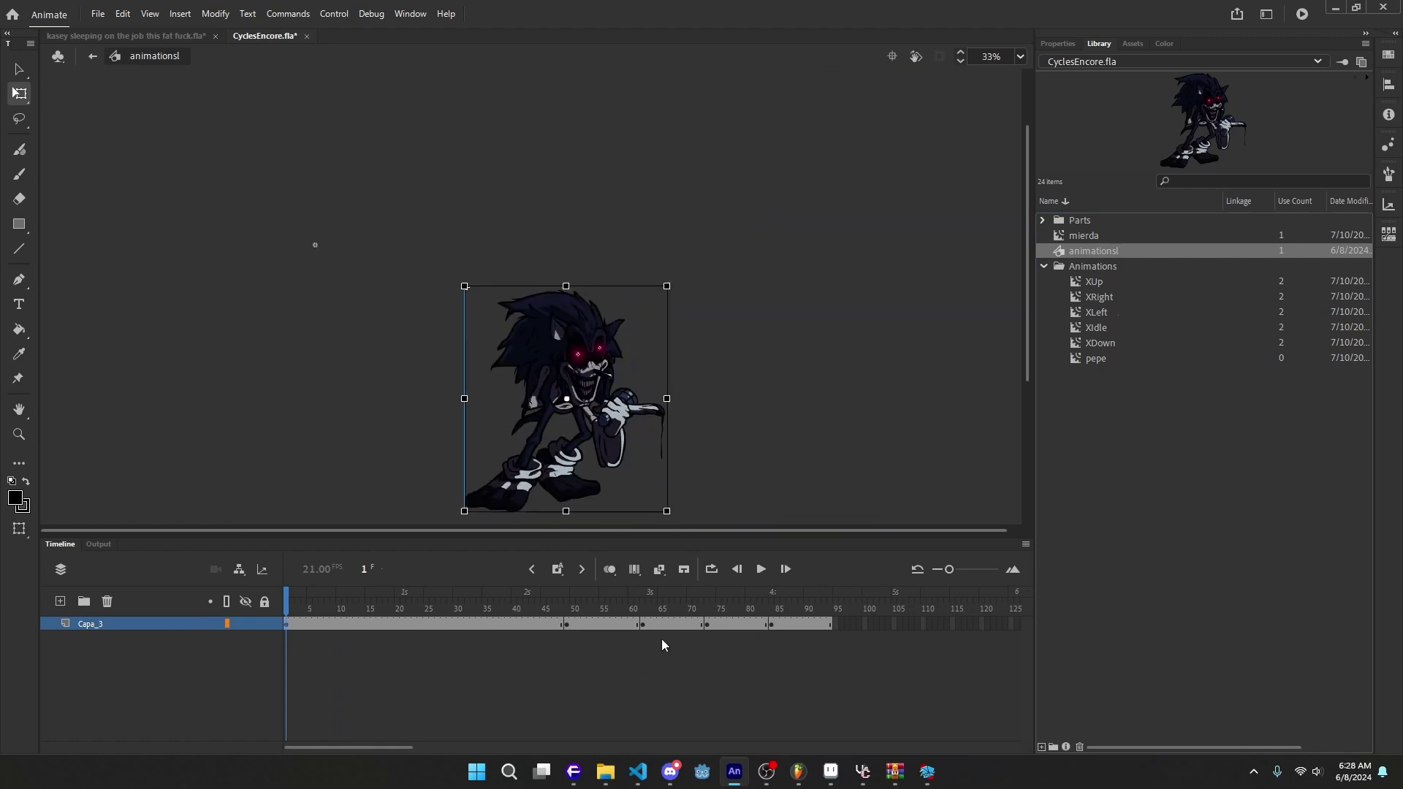
click(585, 684)
click(287, 622)
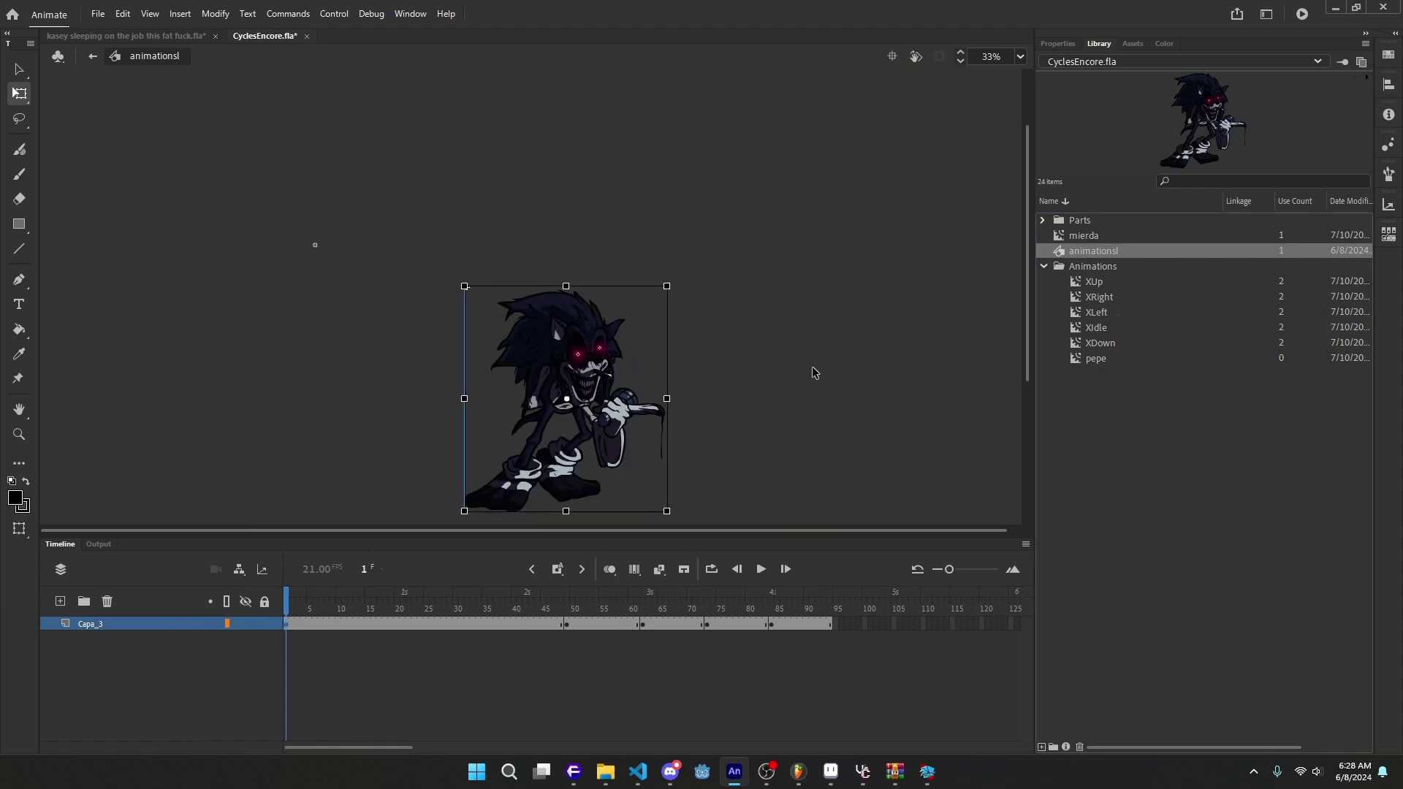
Step: Change the XIdle instance from Graphic to Movie Clip with instance name Idle
click(1055, 43)
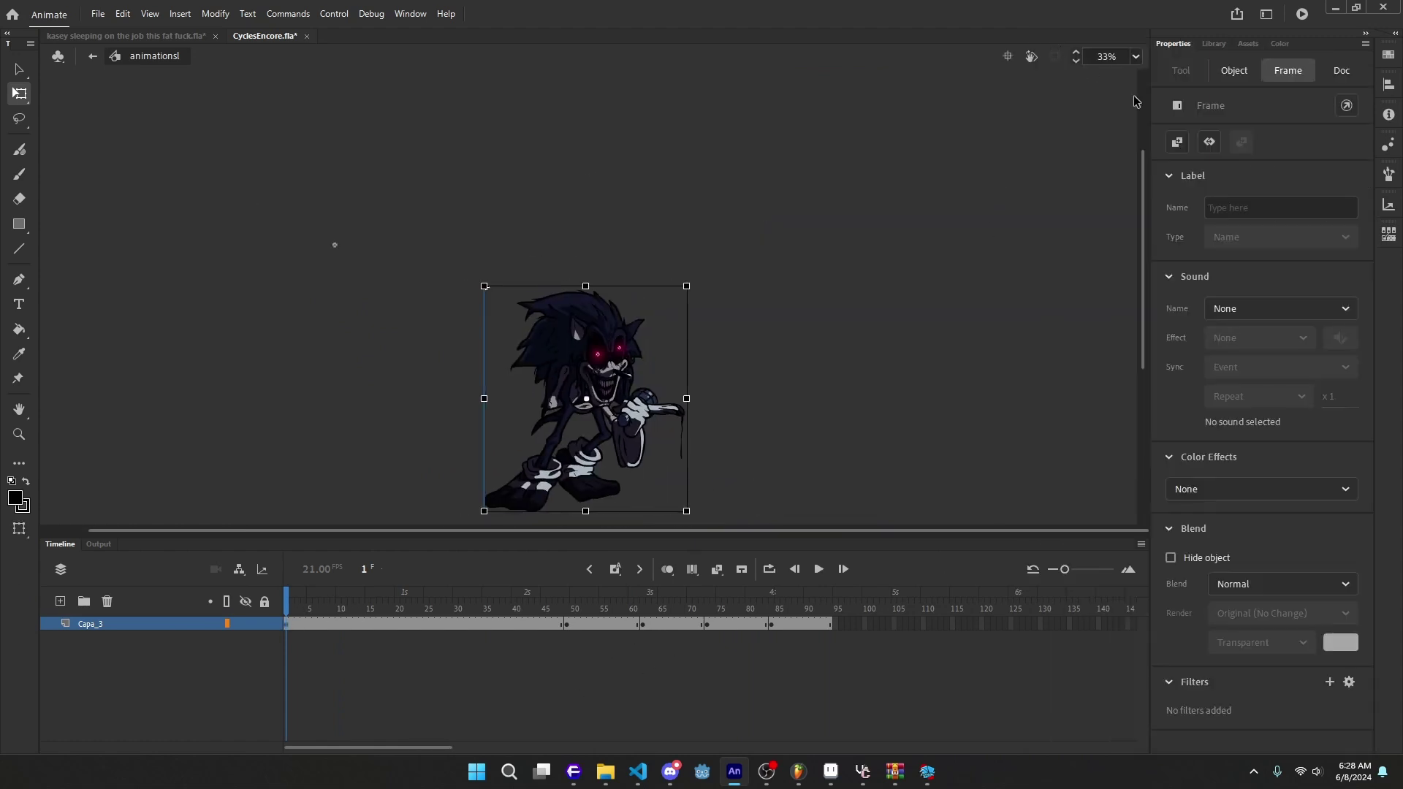
click(1240, 78)
click(1243, 105)
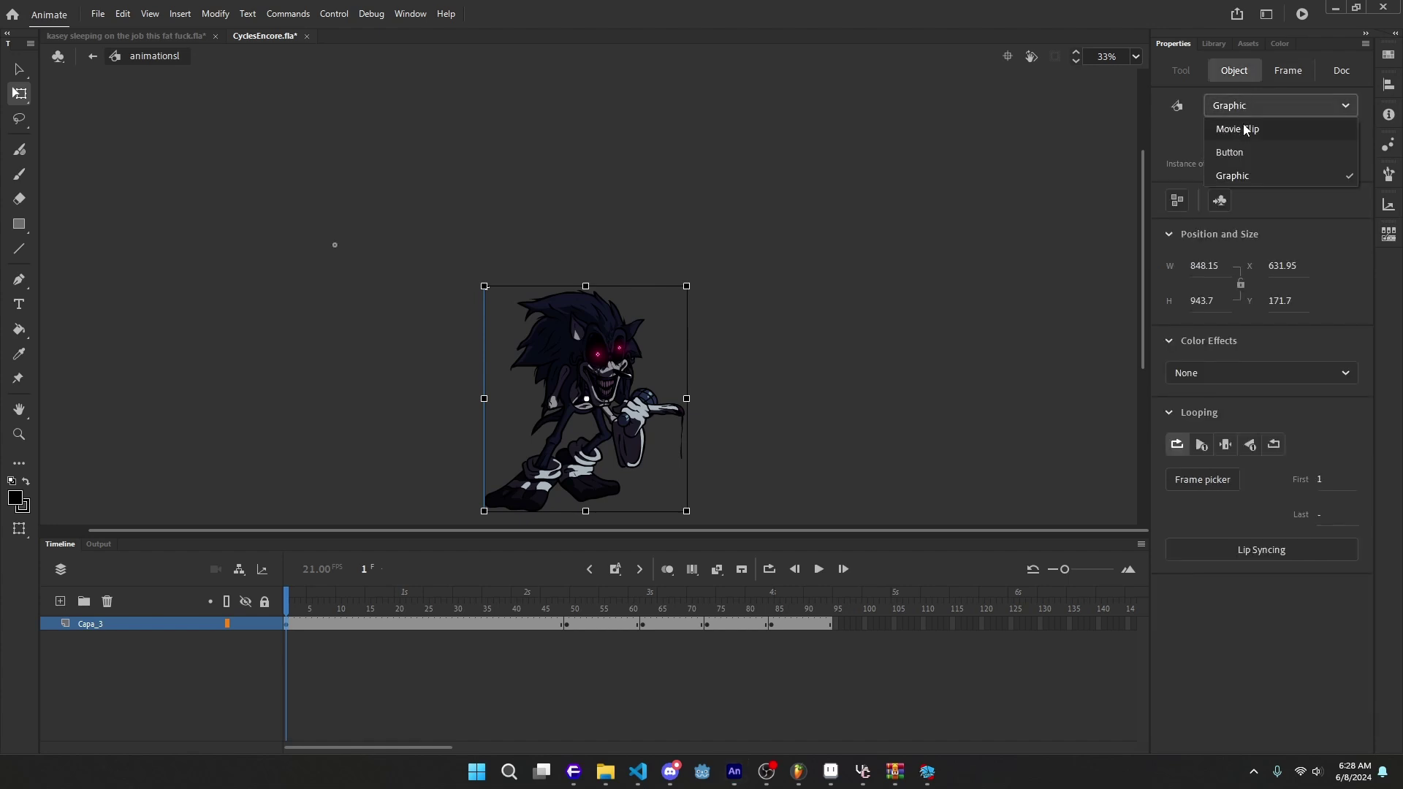
click(1243, 128)
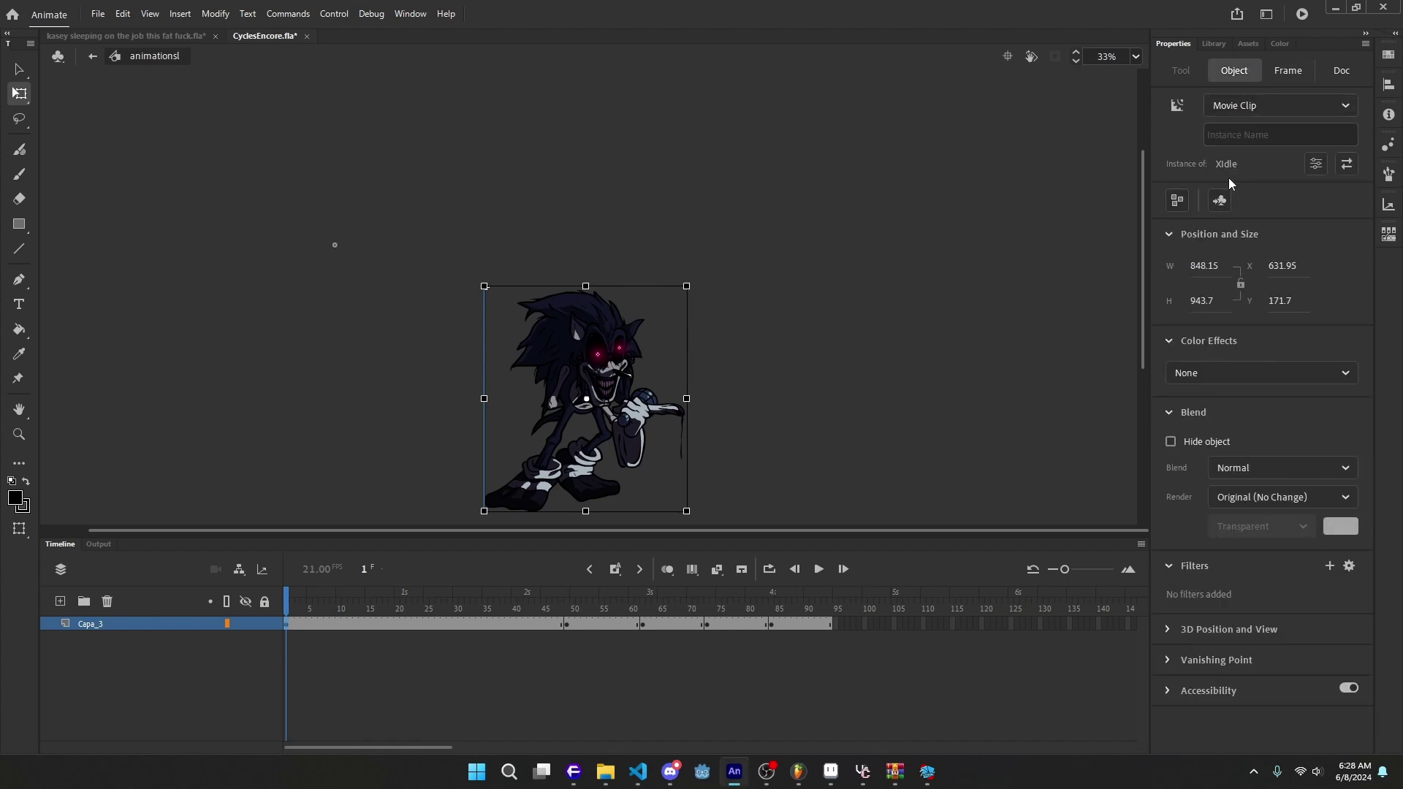
click(1242, 134)
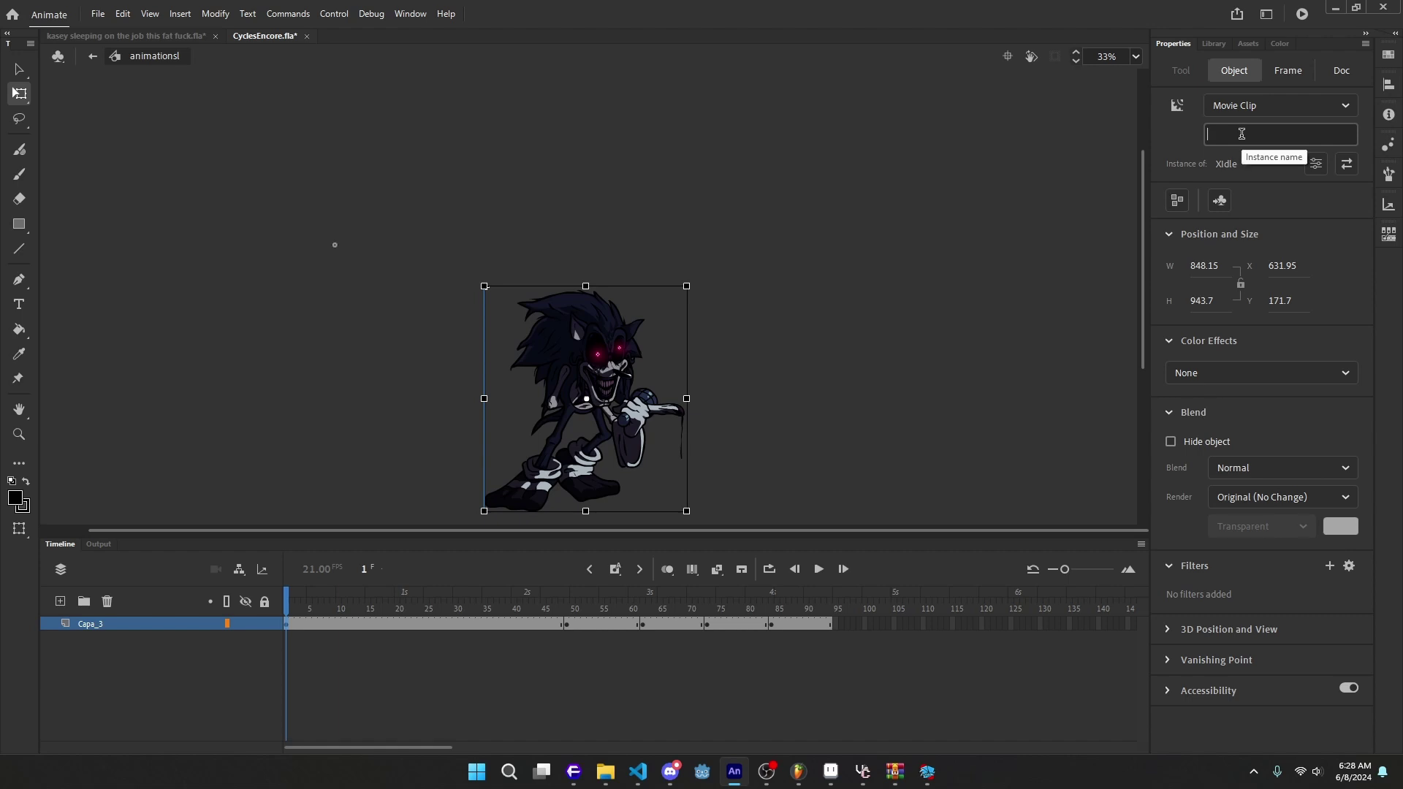
text(Idle)
key(Return)
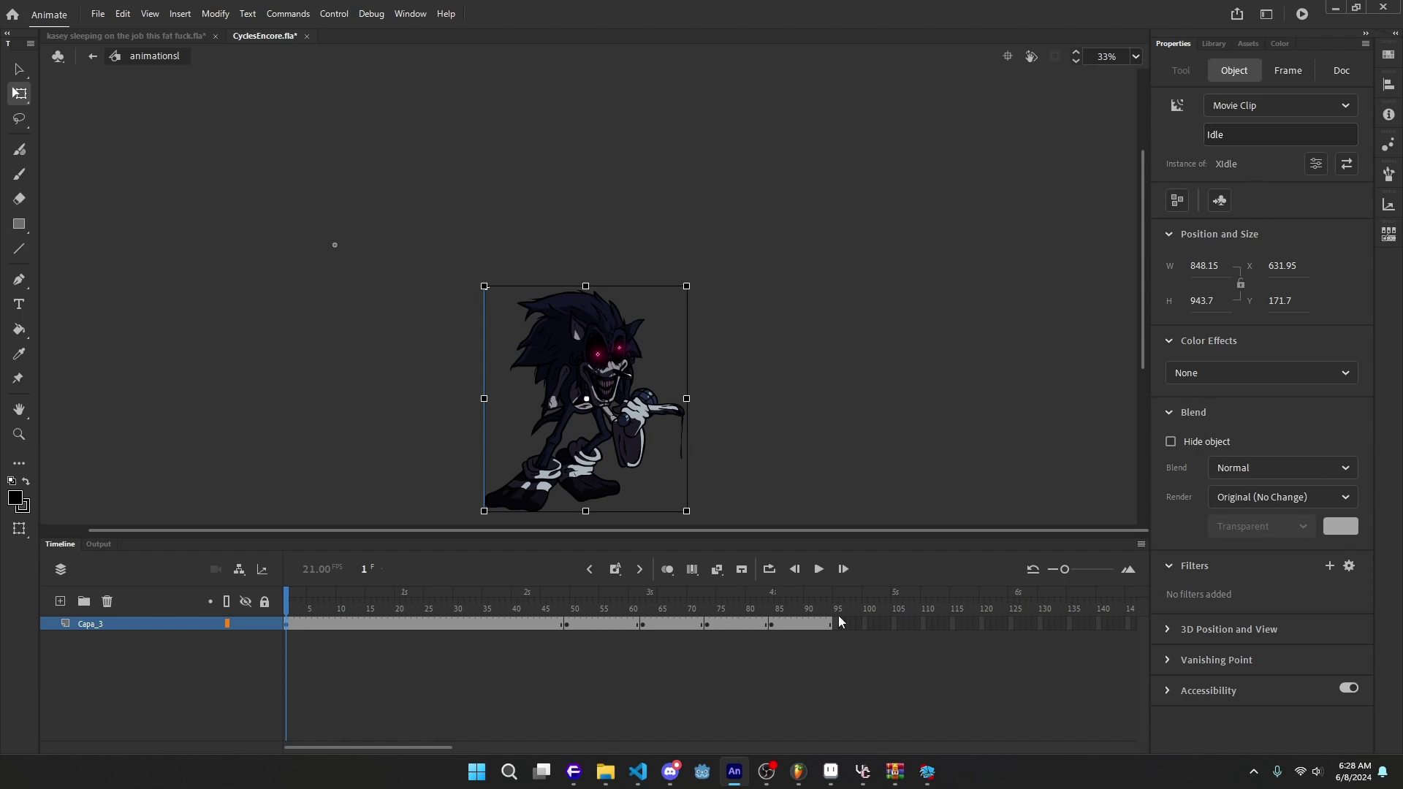
Step: Check the pose at frame 49, return to frame 1, and reselect the Idle instance
click(435, 727)
click(570, 627)
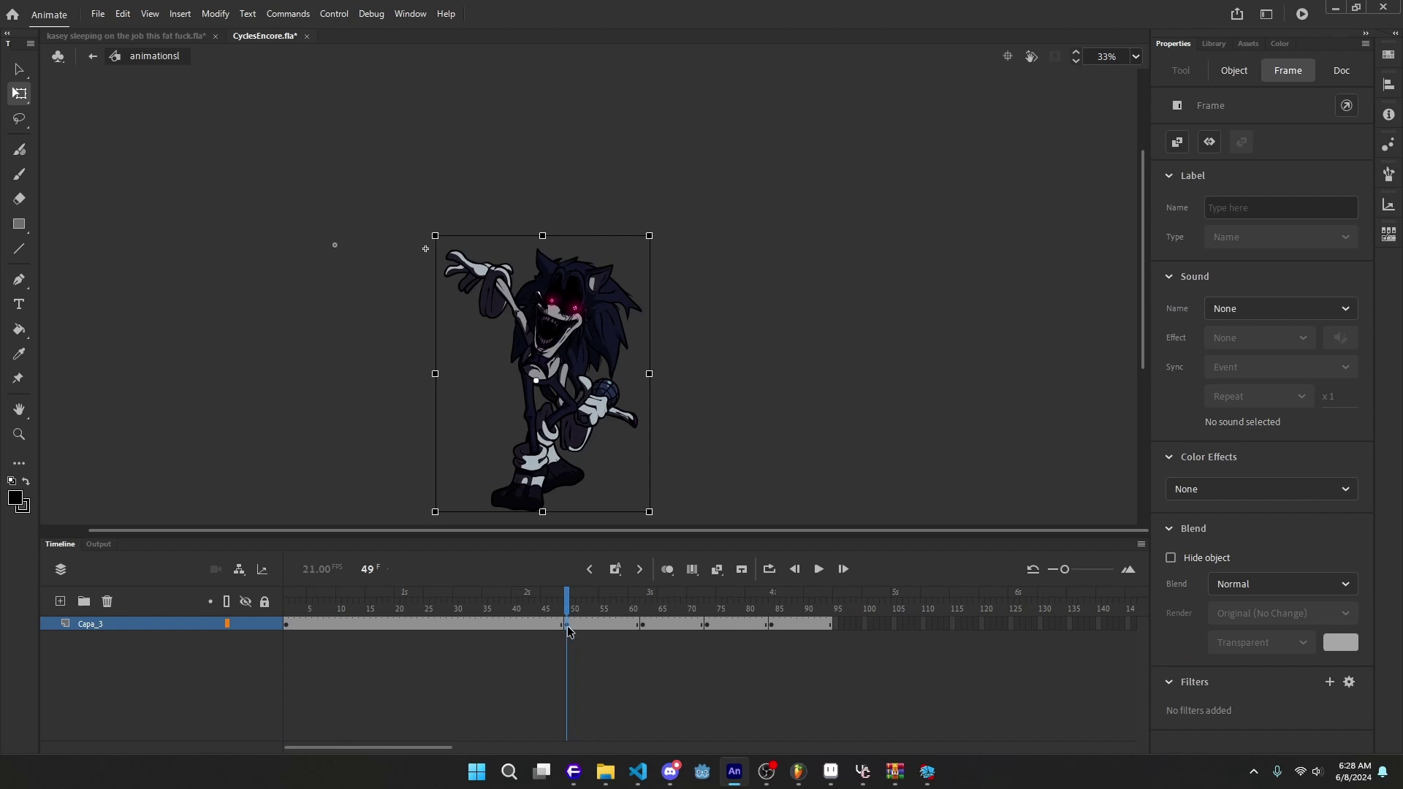
click(288, 627)
click(1224, 73)
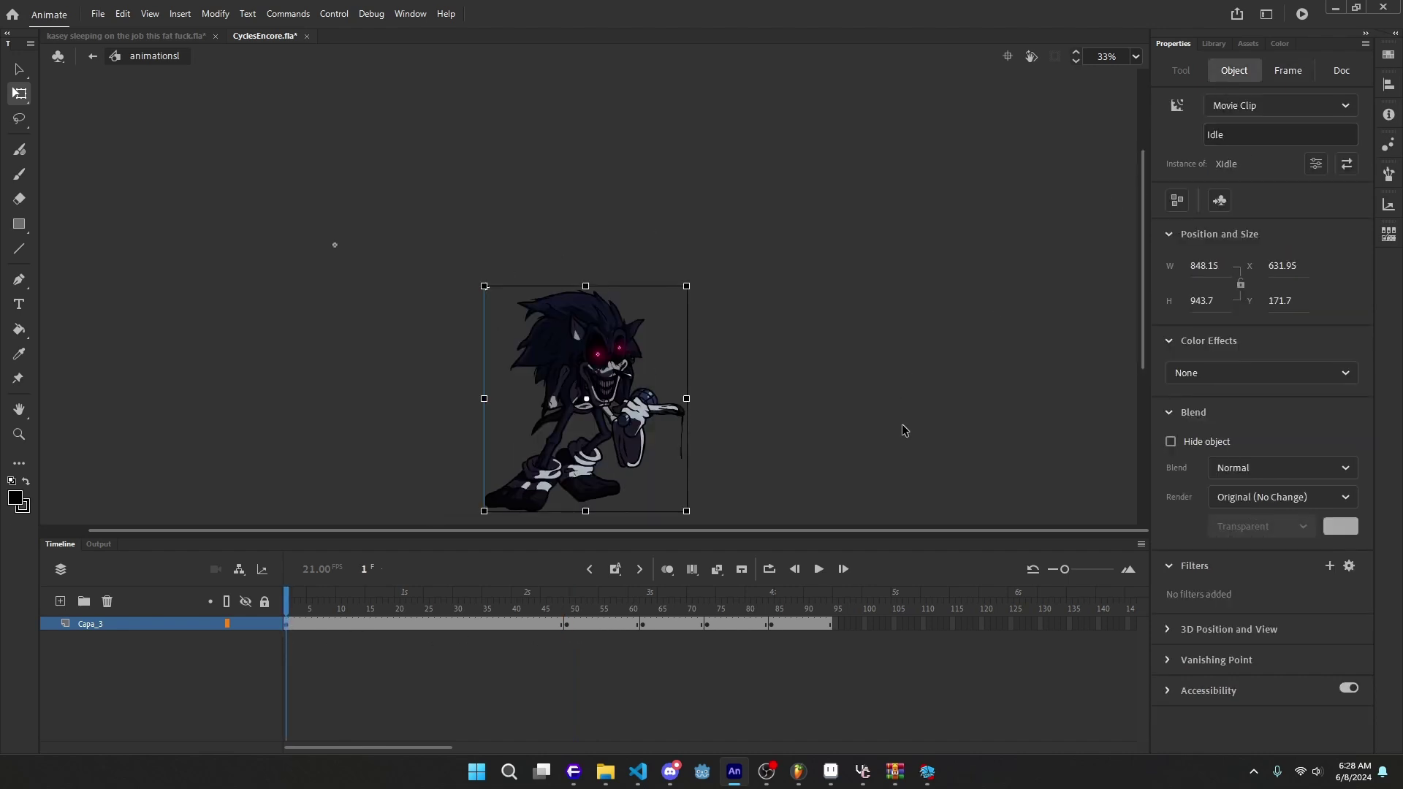
Step: Select all frames and launch Generate Texture Atlas for the animationsl character instance
click(831, 629)
right_click(566, 393)
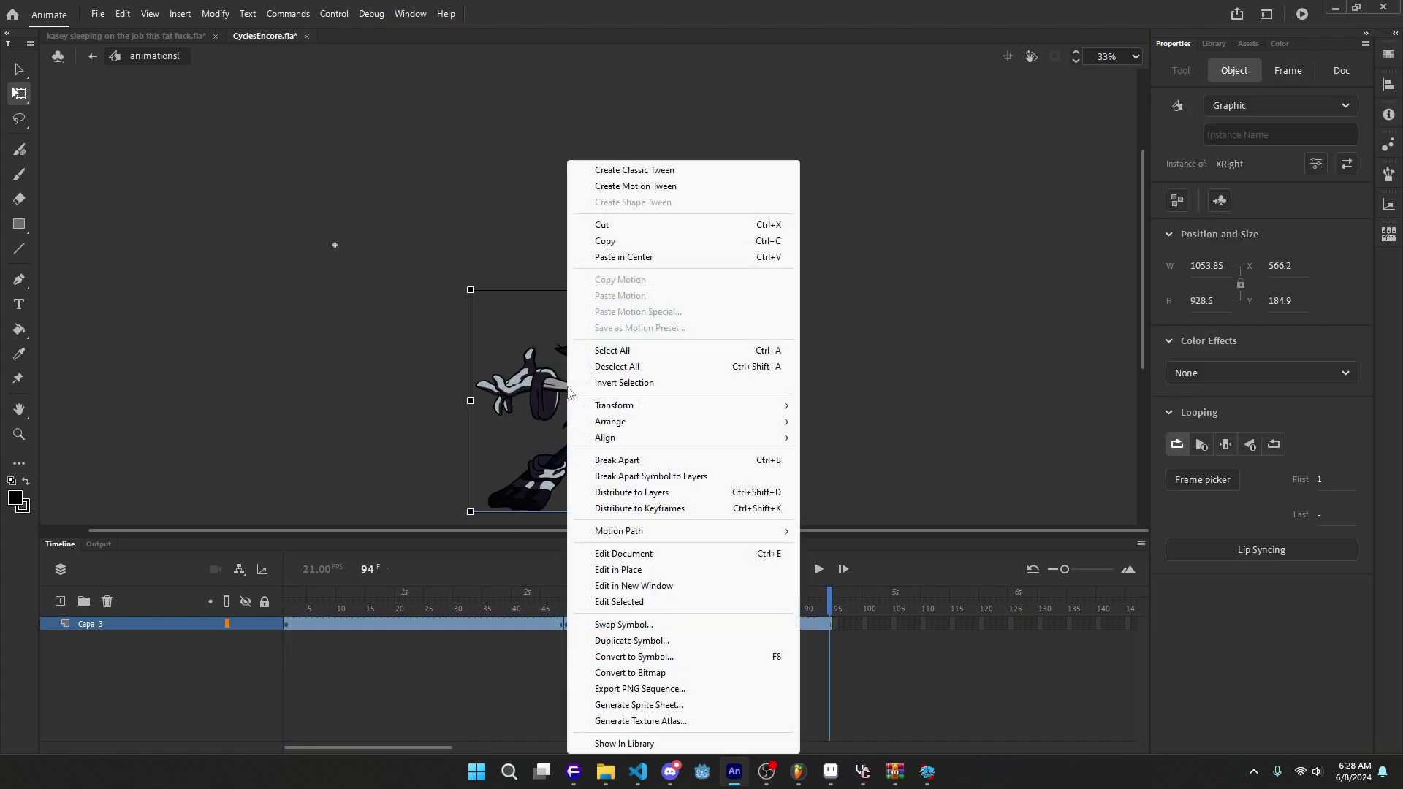
click(644, 720)
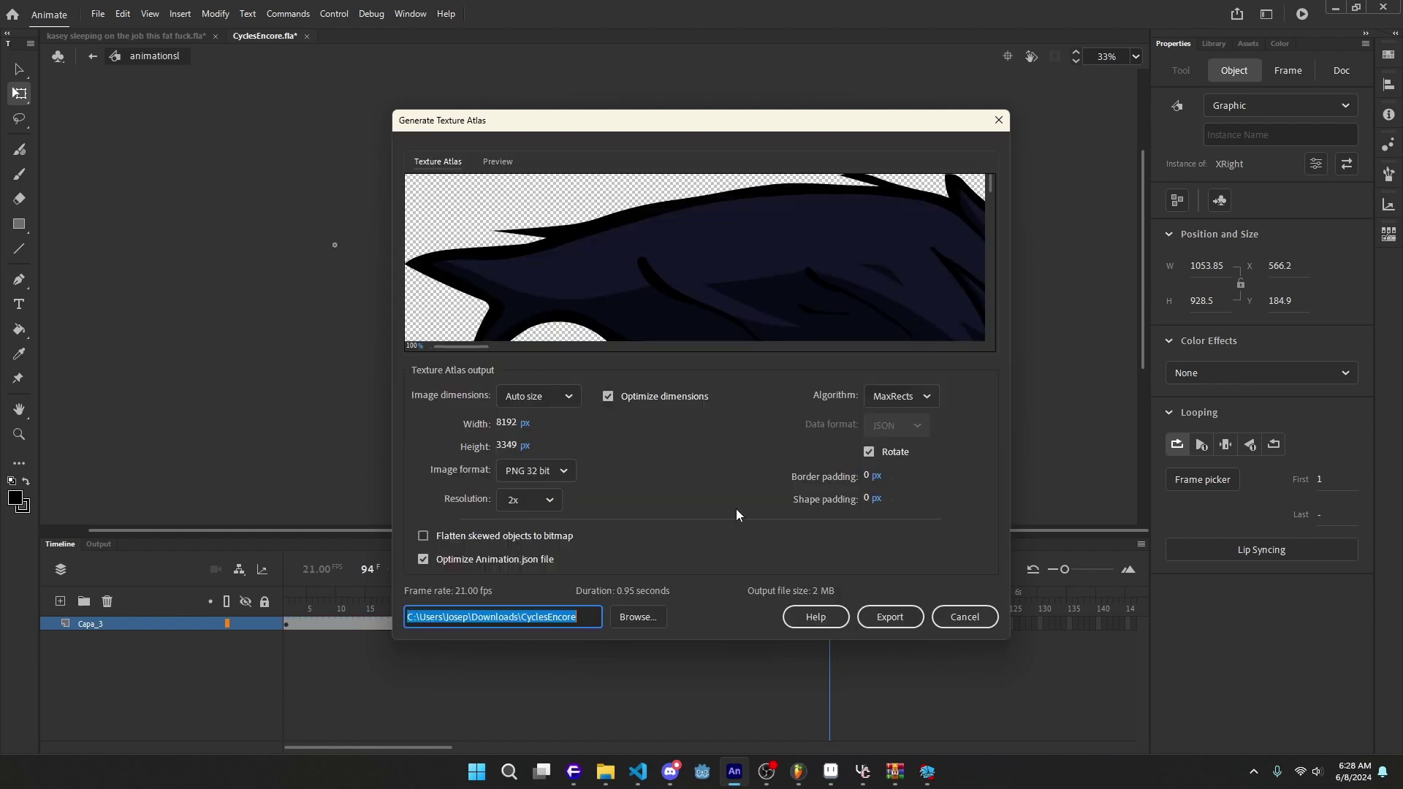
scroll(420, 345, down, 5)
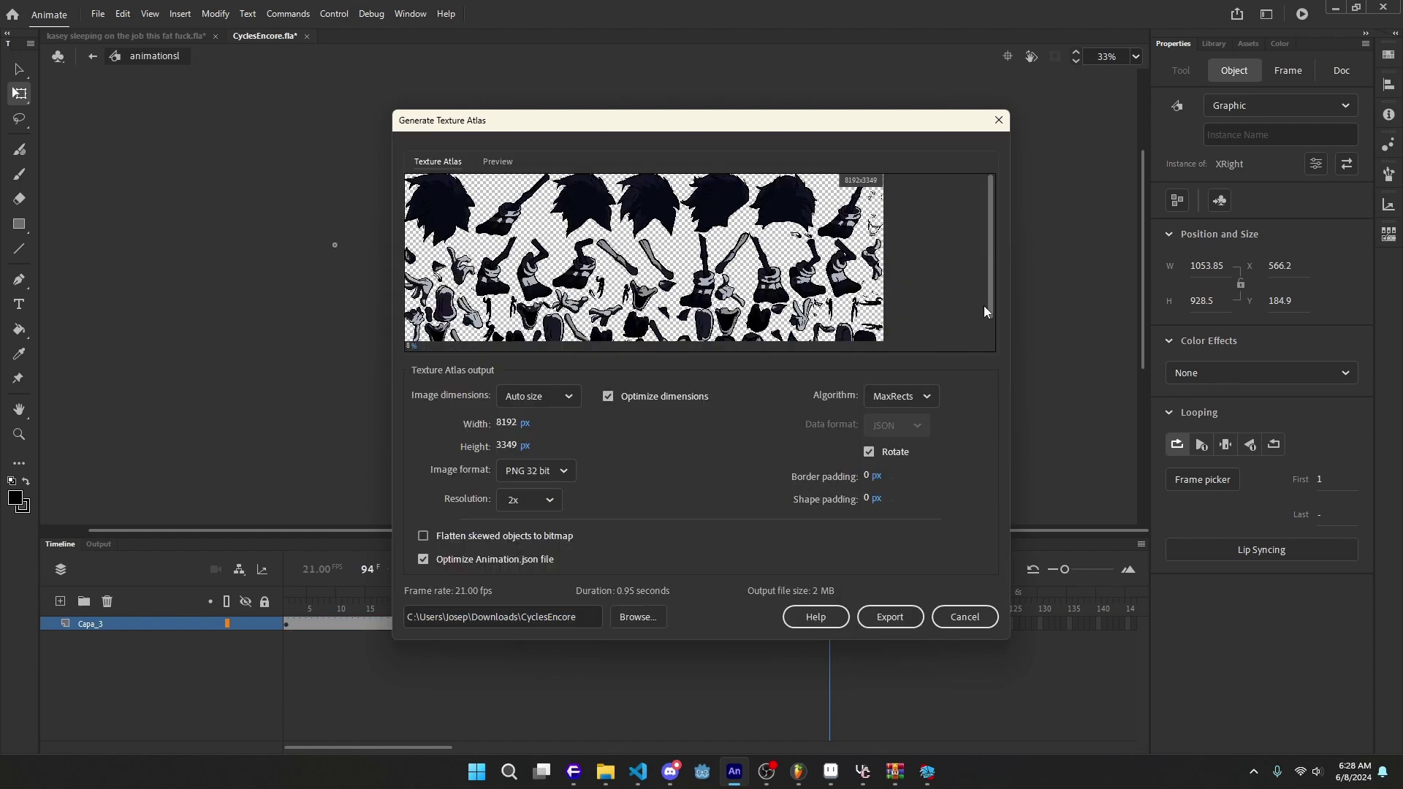
scroll(983, 306, down, 1)
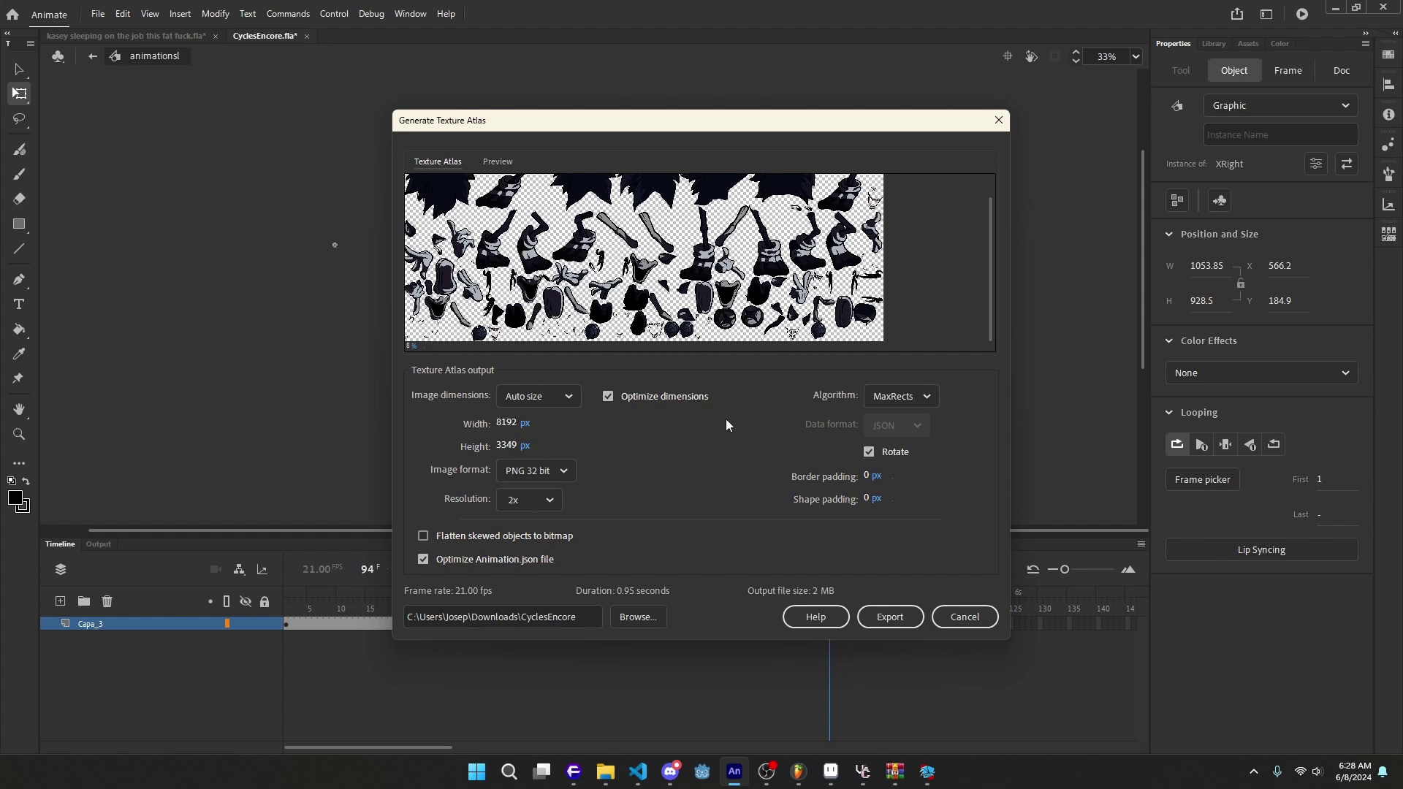